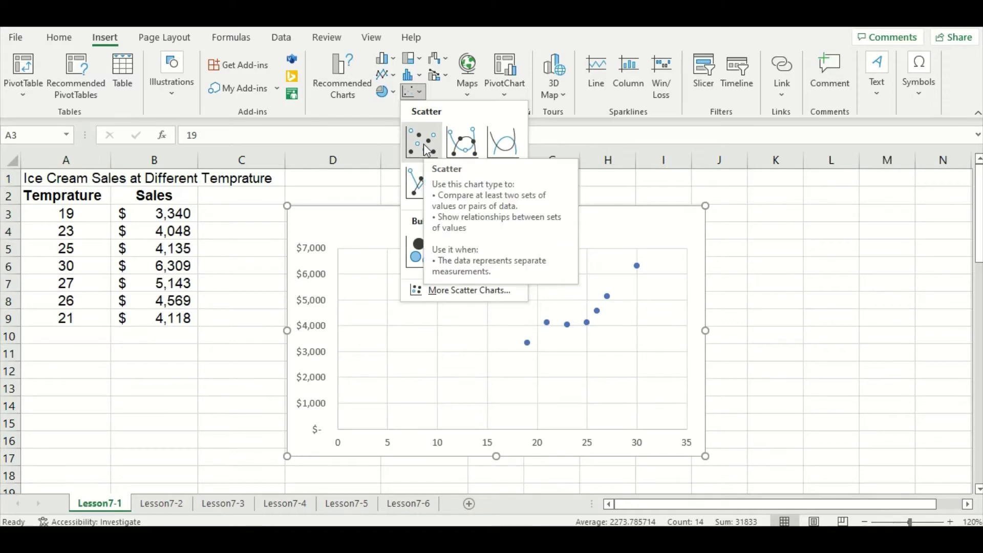
Insert a scatter chart of the temperature and sales data in A3:B9 and title it "Ice Cream Sales at Different Temperatures".
click(423, 144)
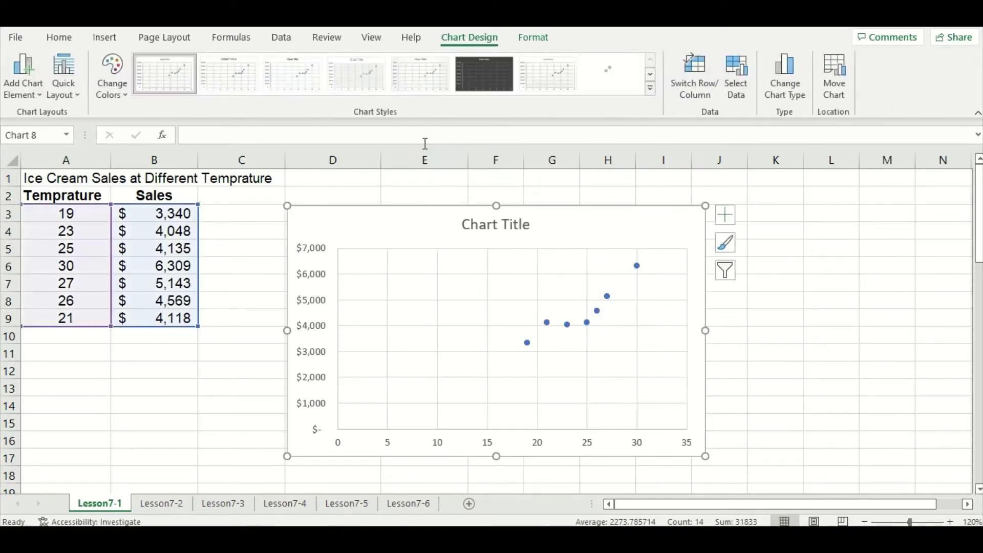
click(772, 247)
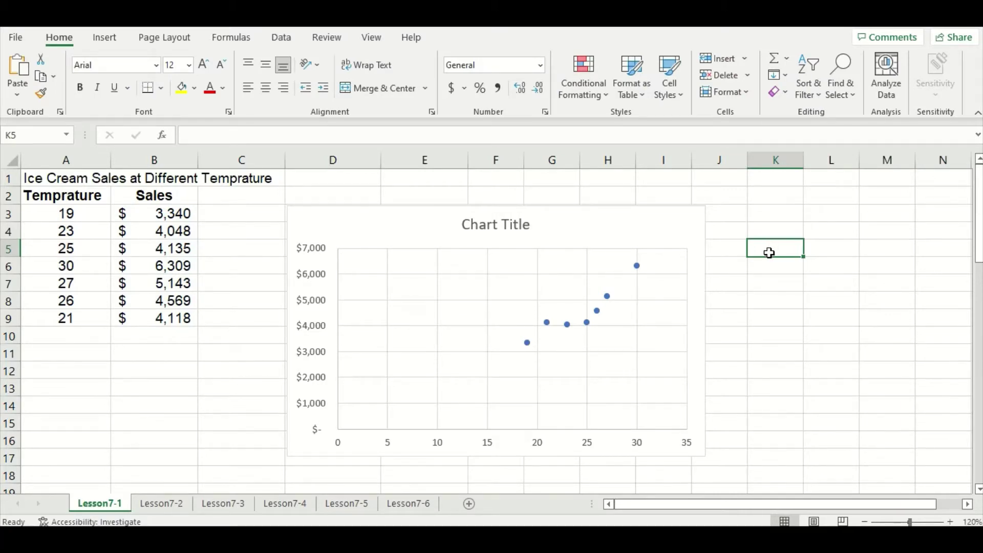
click(521, 228)
drag(530, 225, 478, 215)
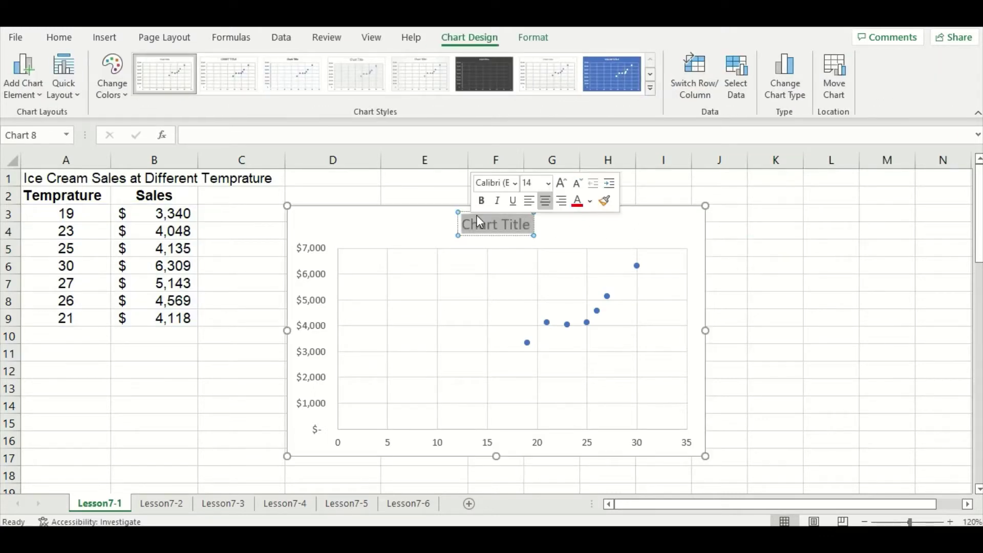
text(Ice)
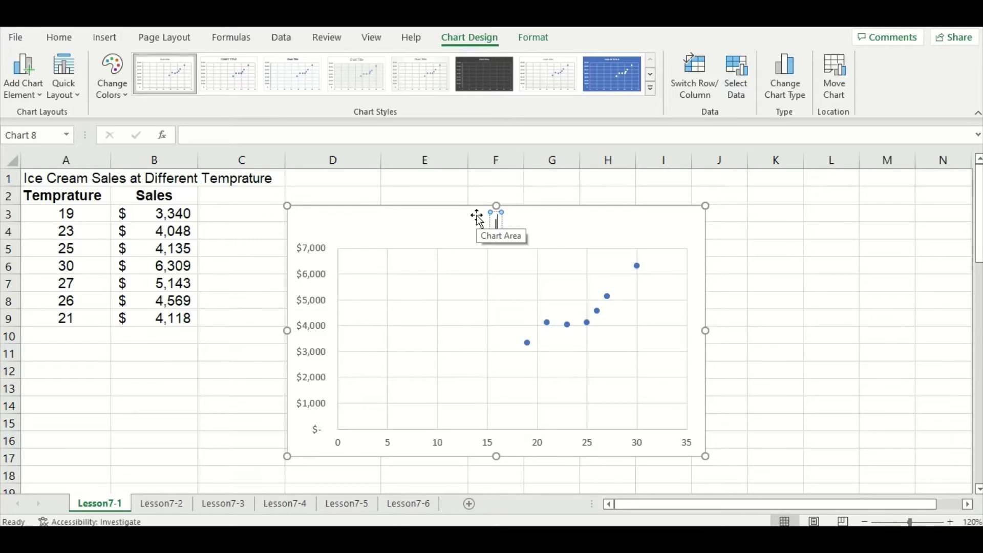
text( Cream Sale)
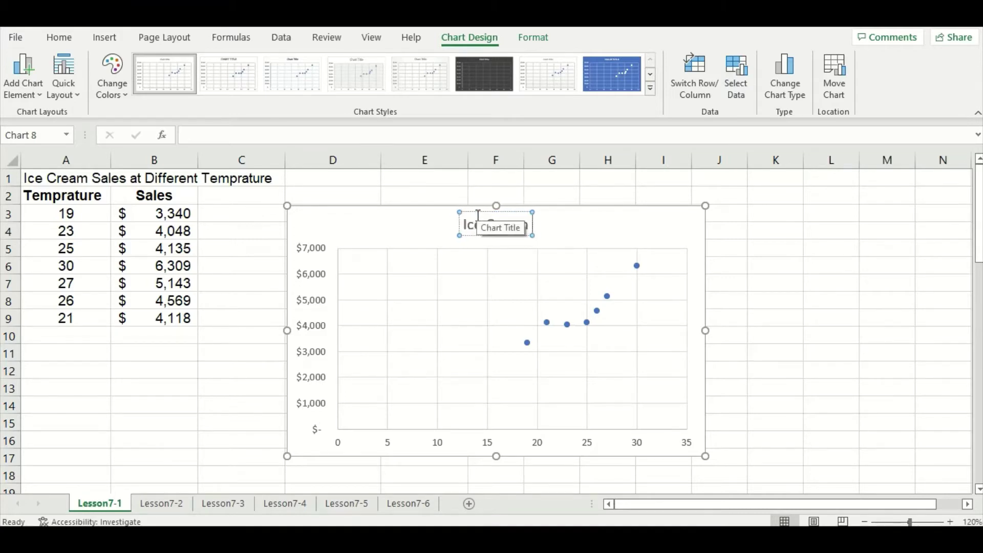
text(s)
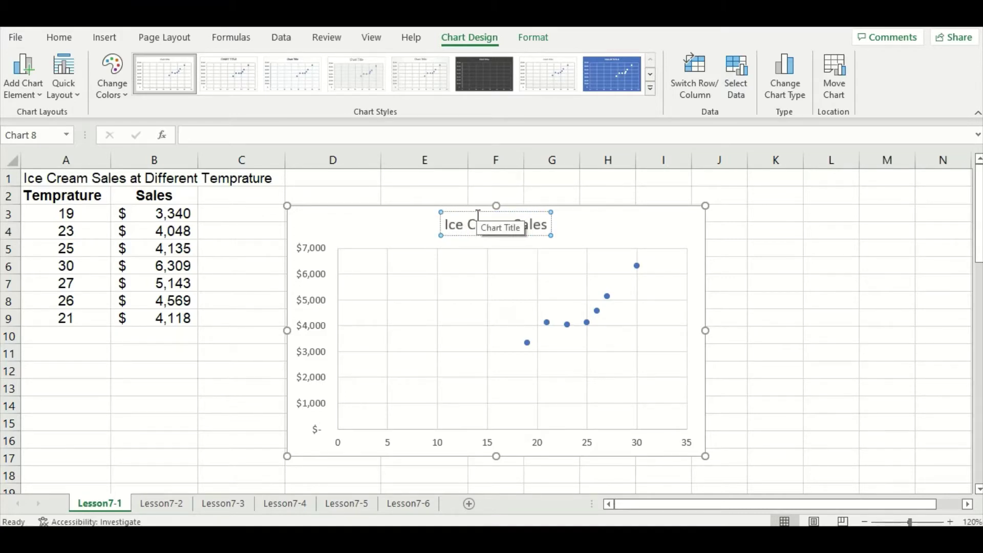
text( at Dif)
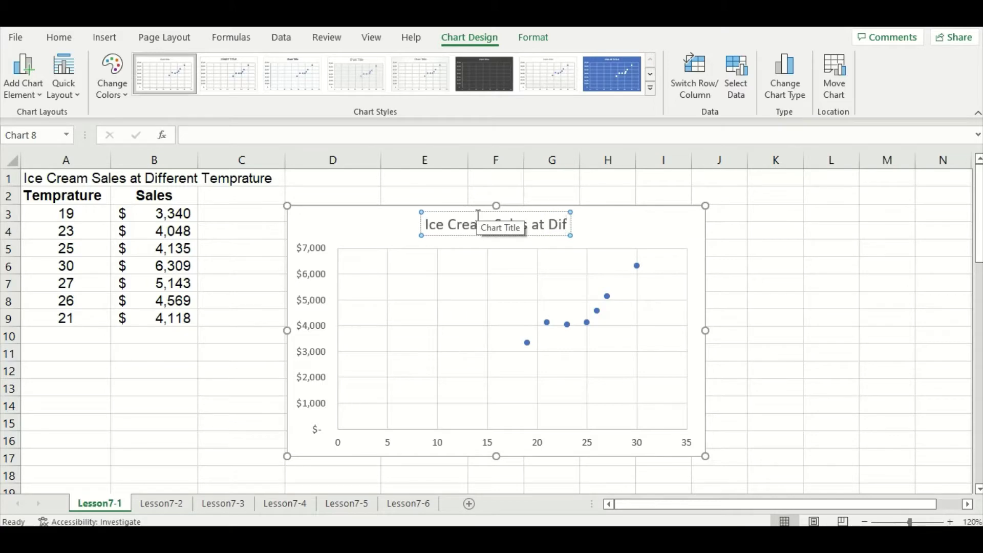
text(feren)
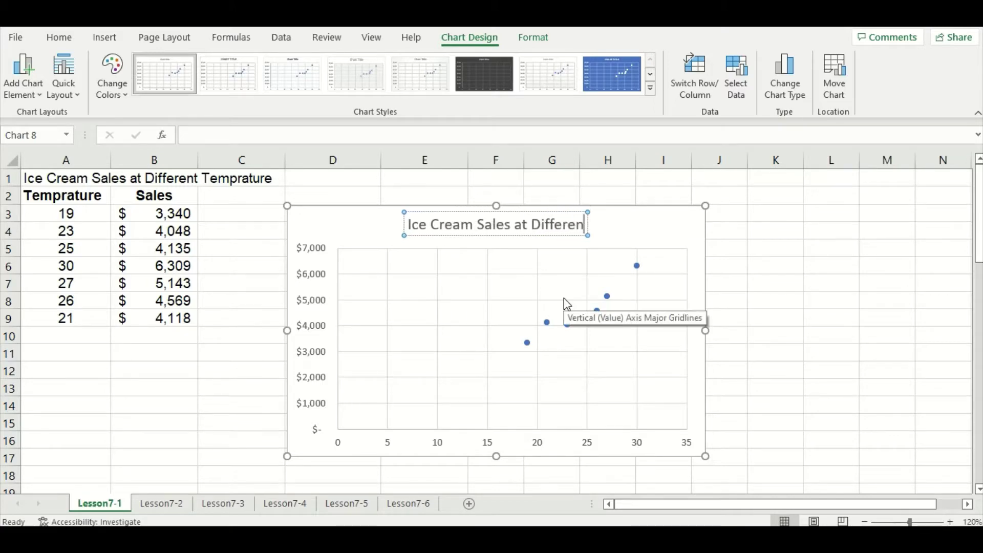
text(t Temperatu)
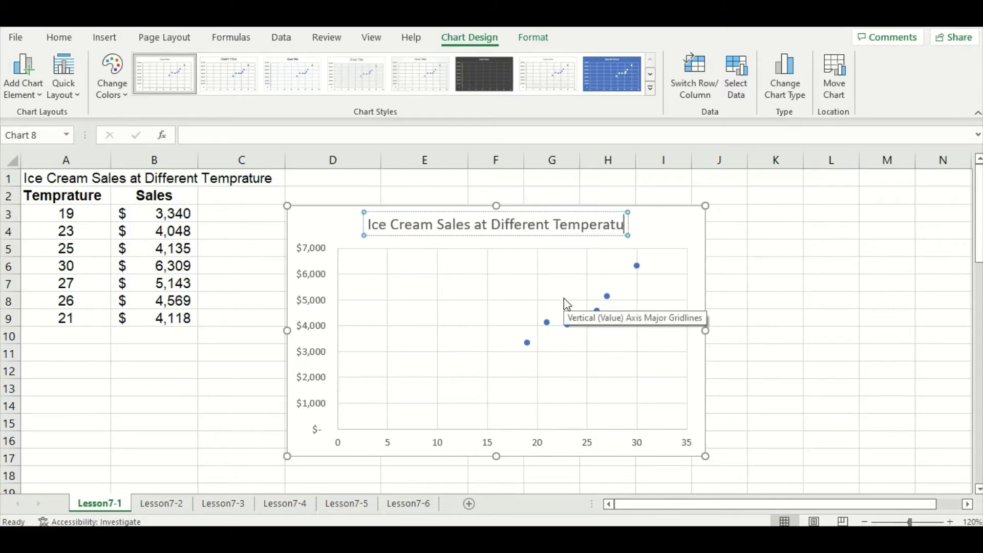
text(res)
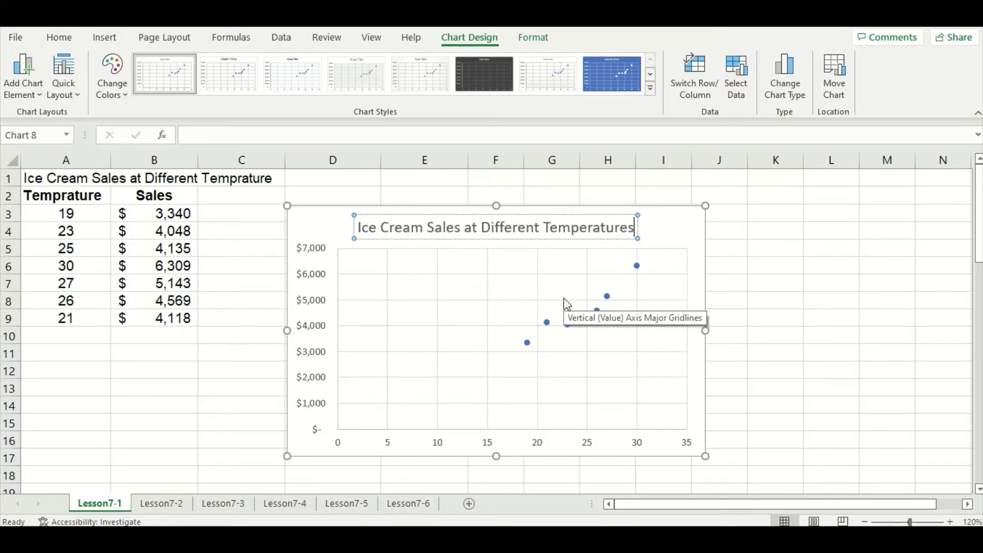
click(715, 299)
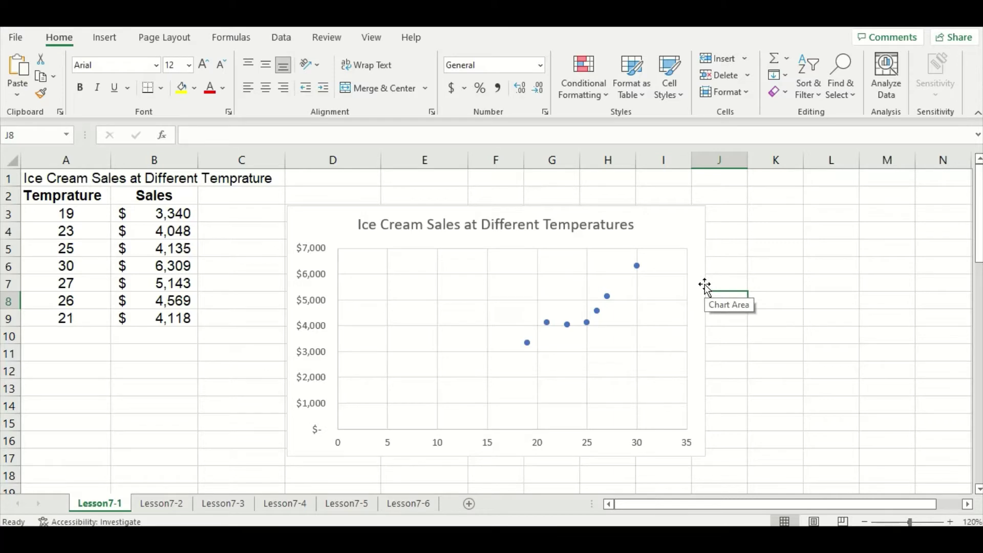
Add axis titles to the scatter chart and name the horizontal axis "Degrees (Celsius)".
click(681, 236)
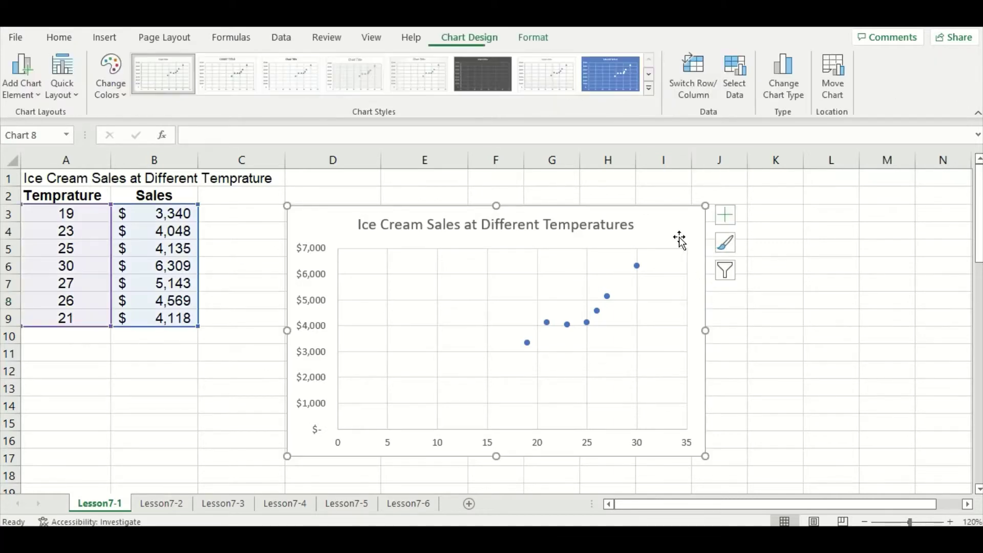
click(723, 218)
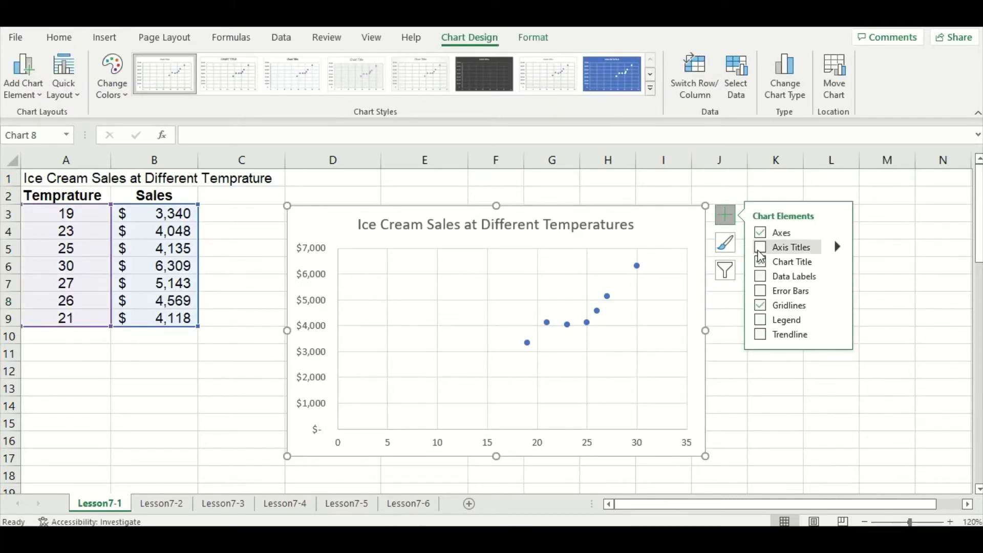
click(760, 249)
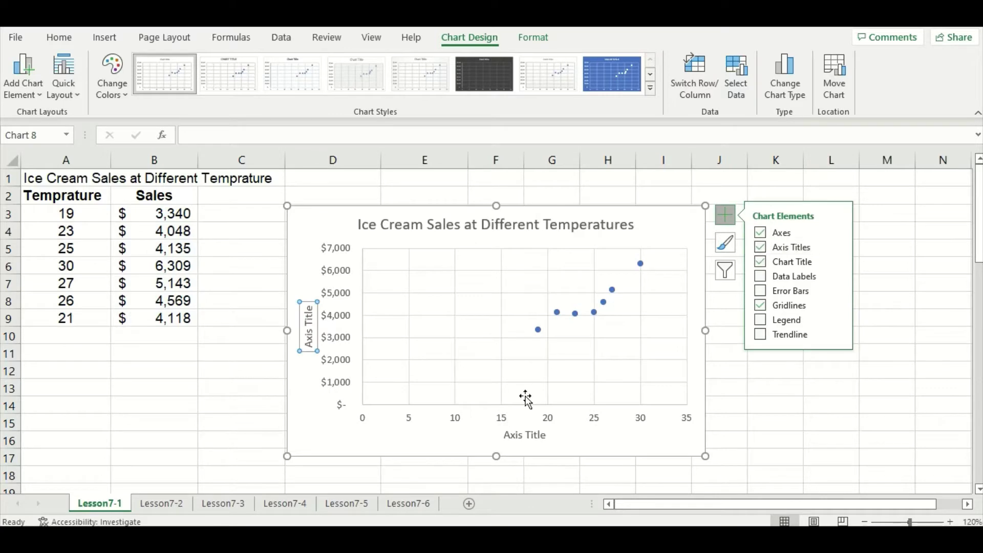
click(532, 436)
drag(544, 437, 484, 427)
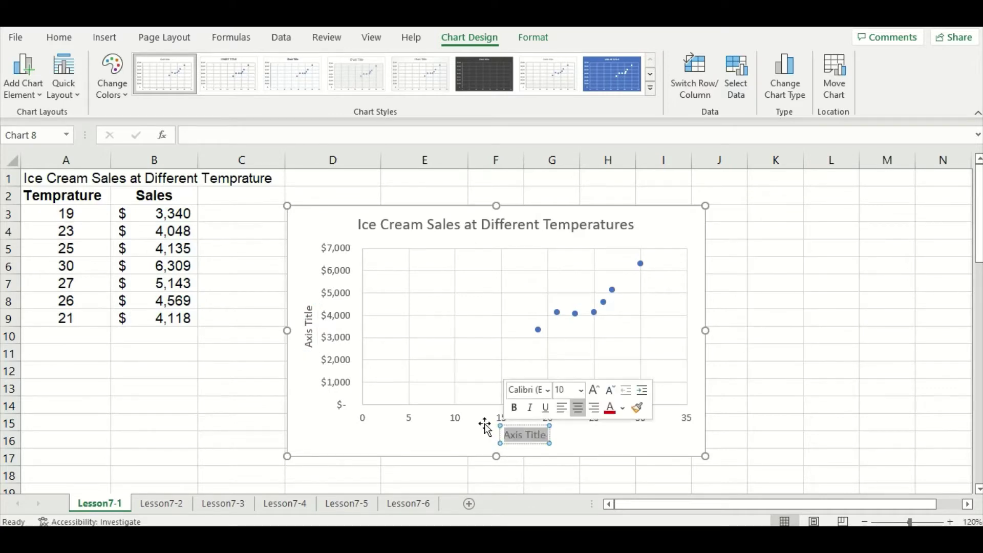
key(Delete)
text(Degrees)
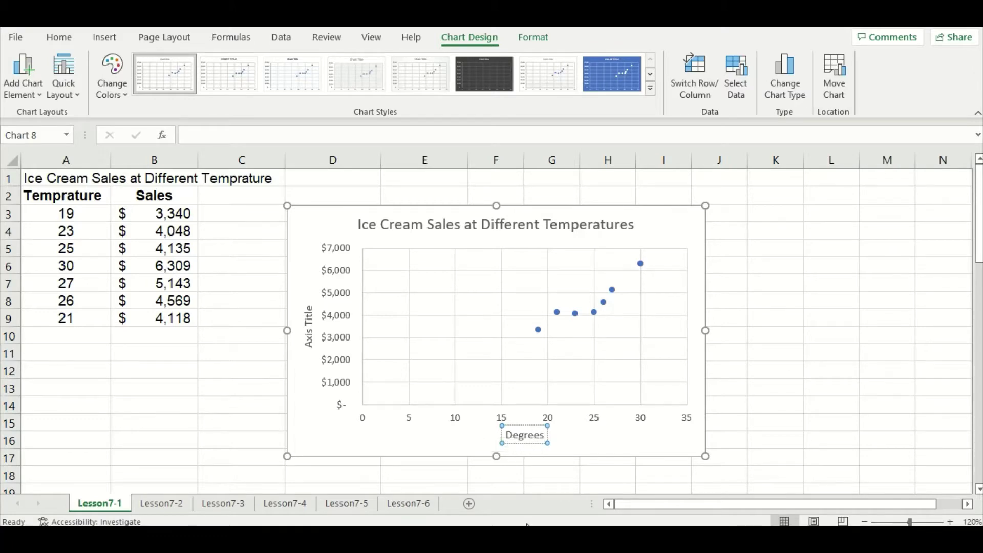
text( (Celsiu)
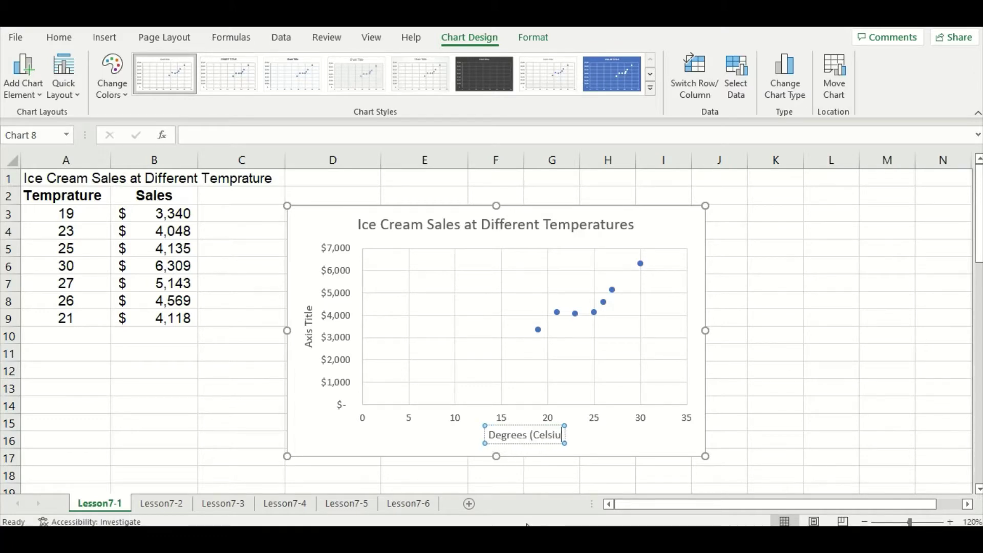
text(s))
click(220, 335)
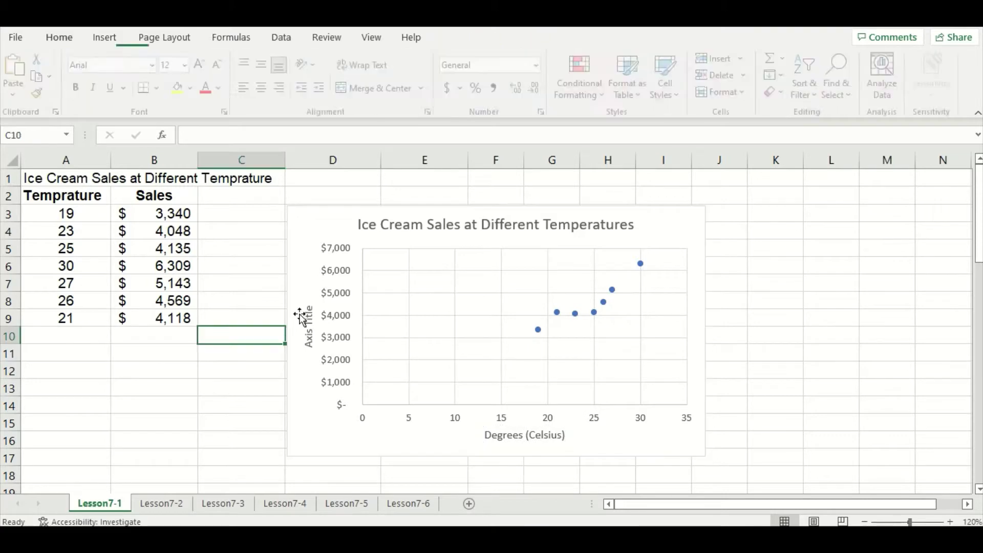
Replace the vertical axis title of the ice cream chart with "Sales".
click(302, 316)
triple_click(308, 328)
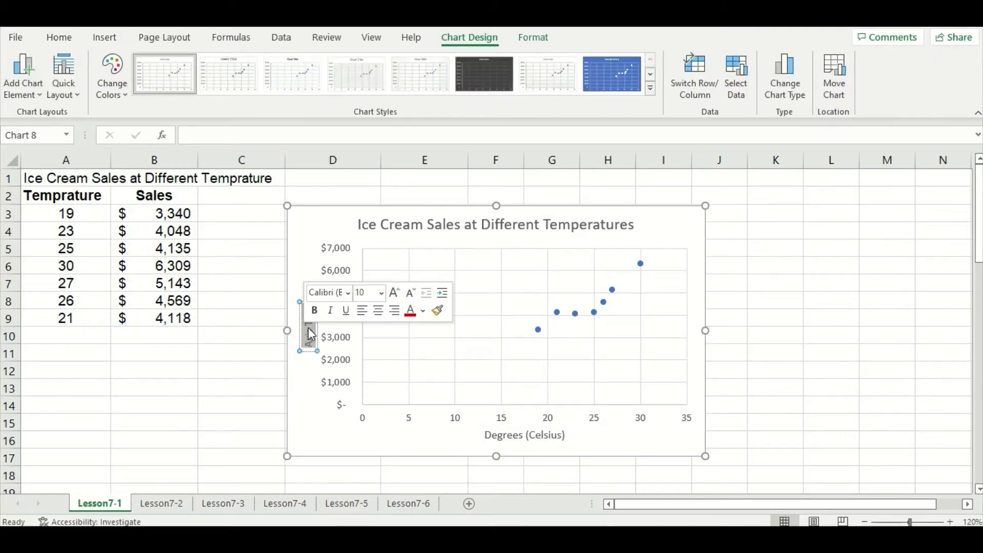
key(Delete)
text(Sales)
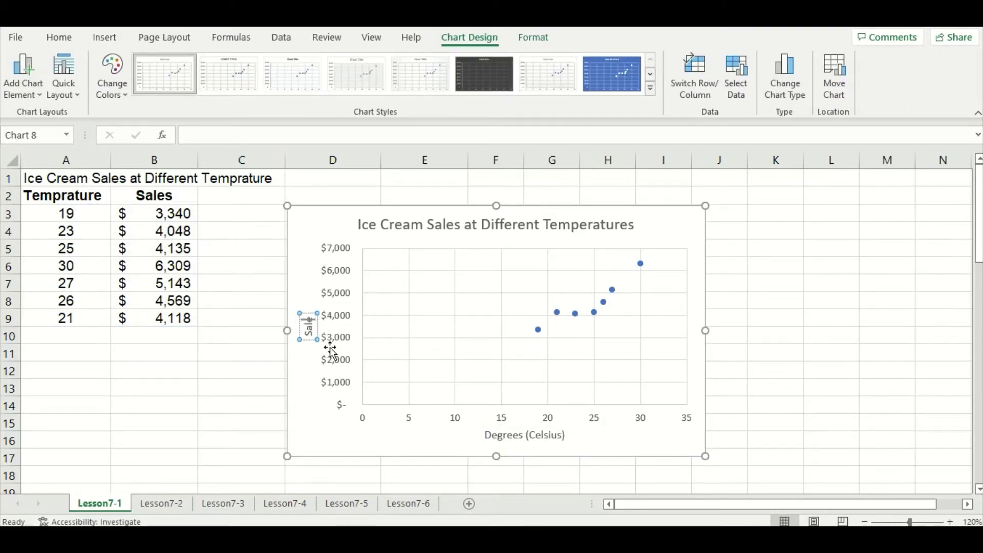
click(255, 364)
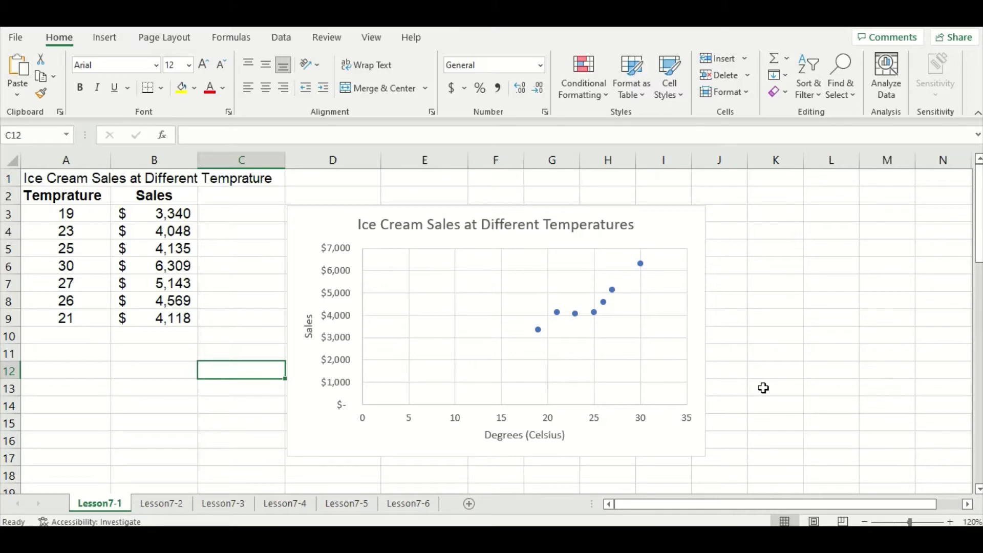
On the Lesson7-2 sheet, enter the bold column headers Scores in M2 and Hours in N2.
key(ctrl+Page_Down)
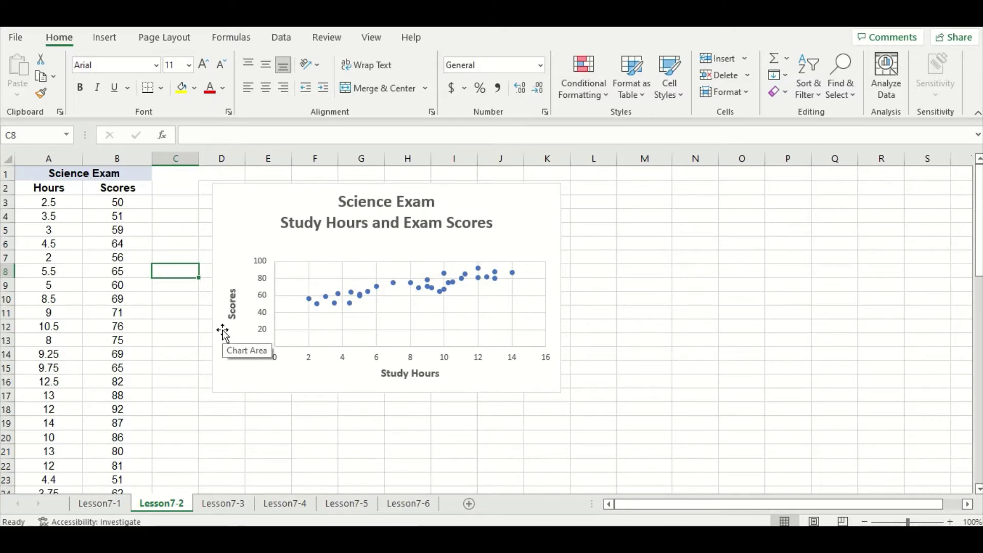
click(187, 322)
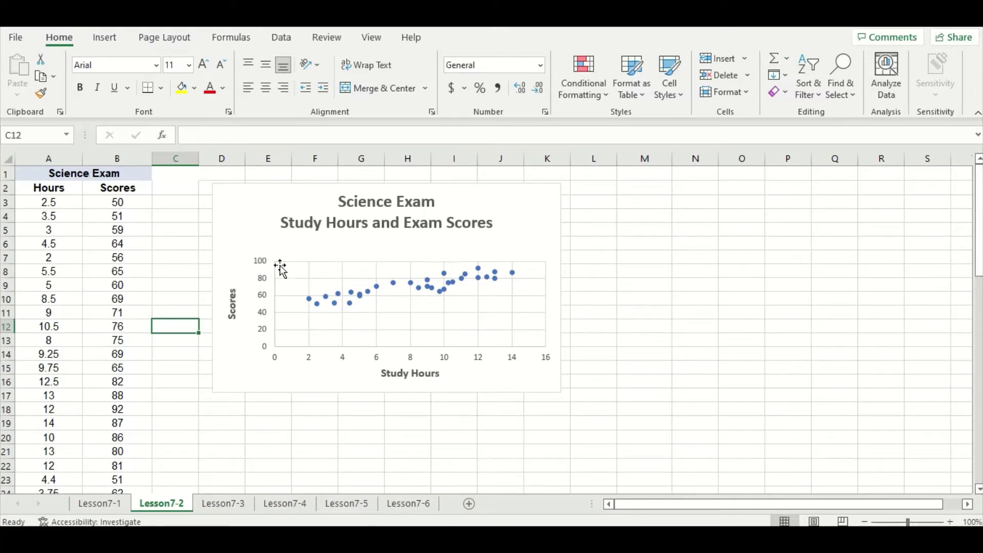
click(637, 192)
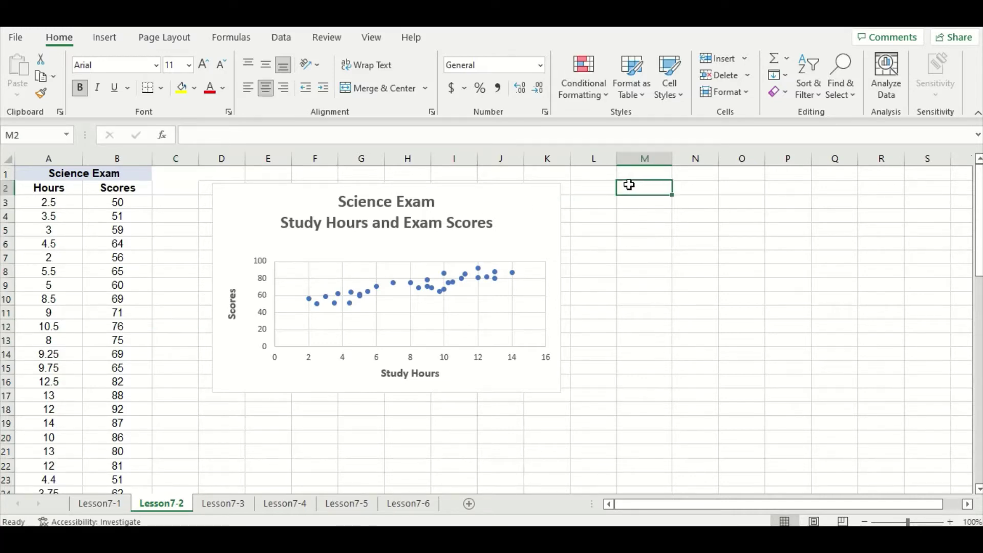
text(Scores)
key(Tab)
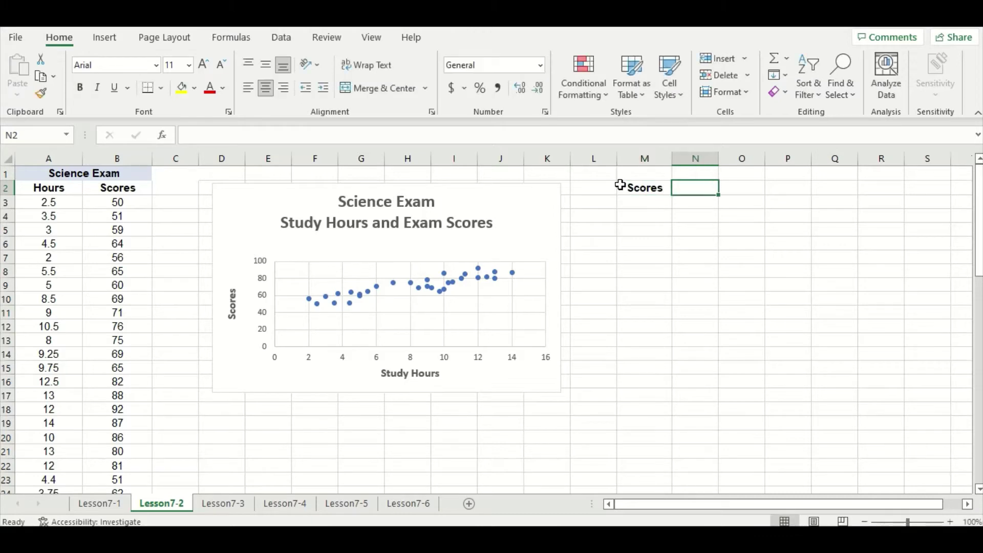
text(Hours)
key(Return)
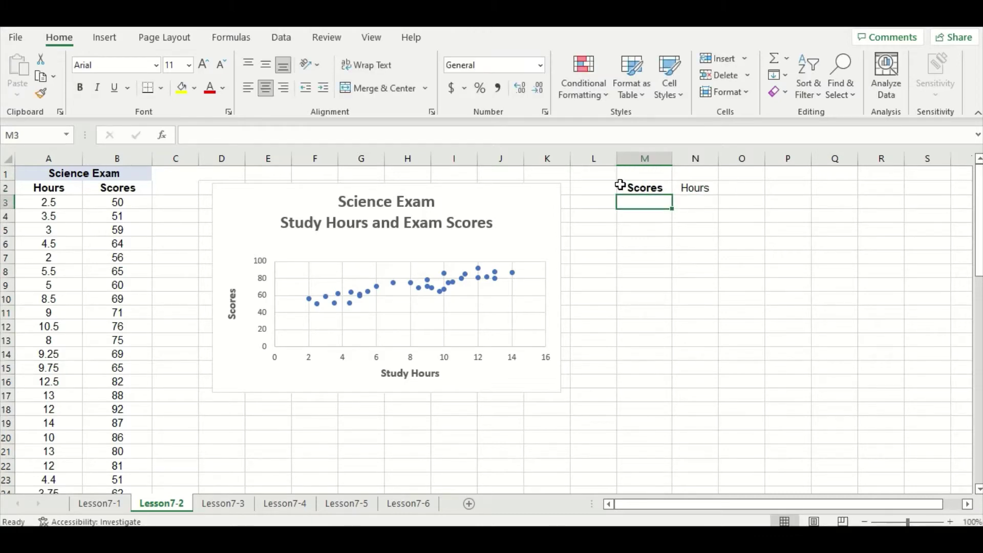
click(687, 187)
click(79, 88)
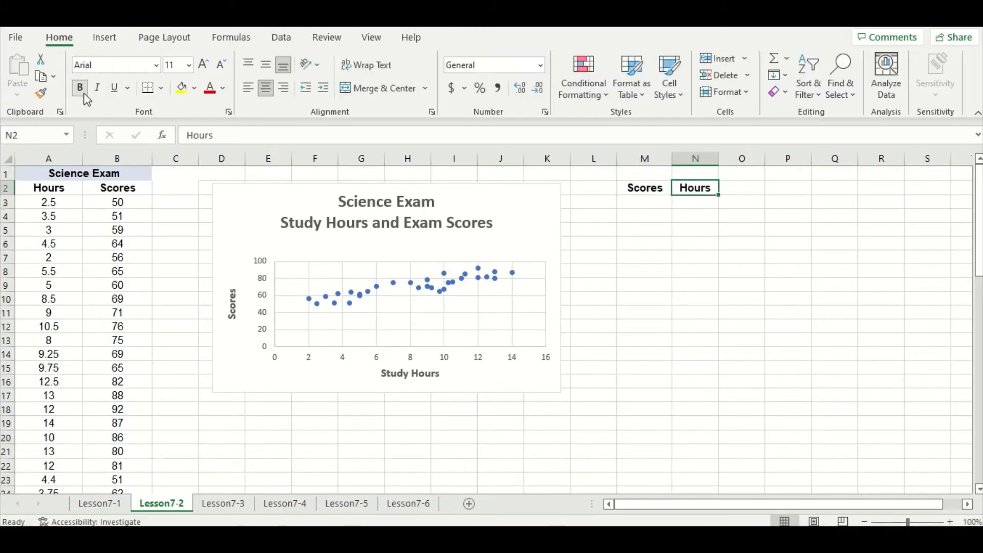
Copy the study hours from A3:A32 into the new Hours column starting at N3.
click(51, 202)
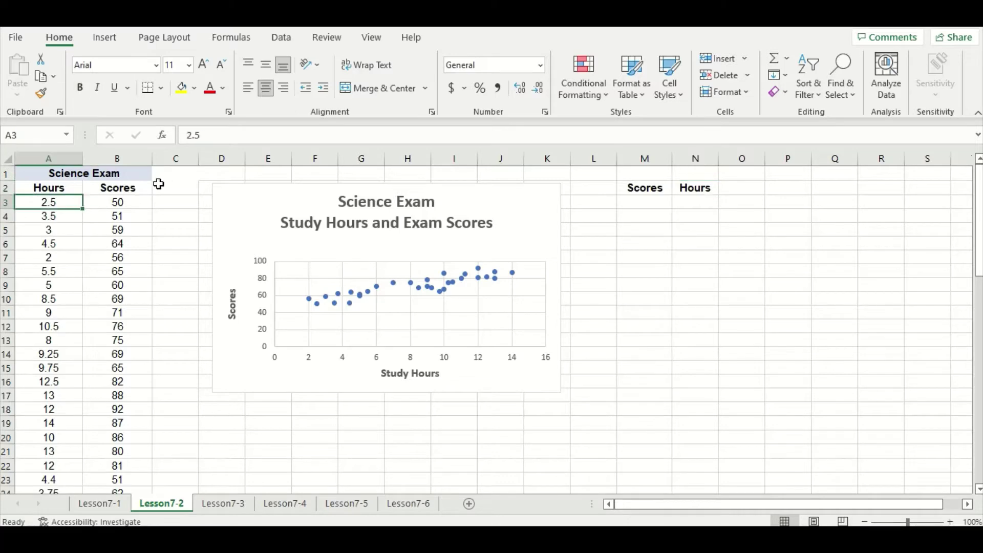
key(ctrl+shift+Down)
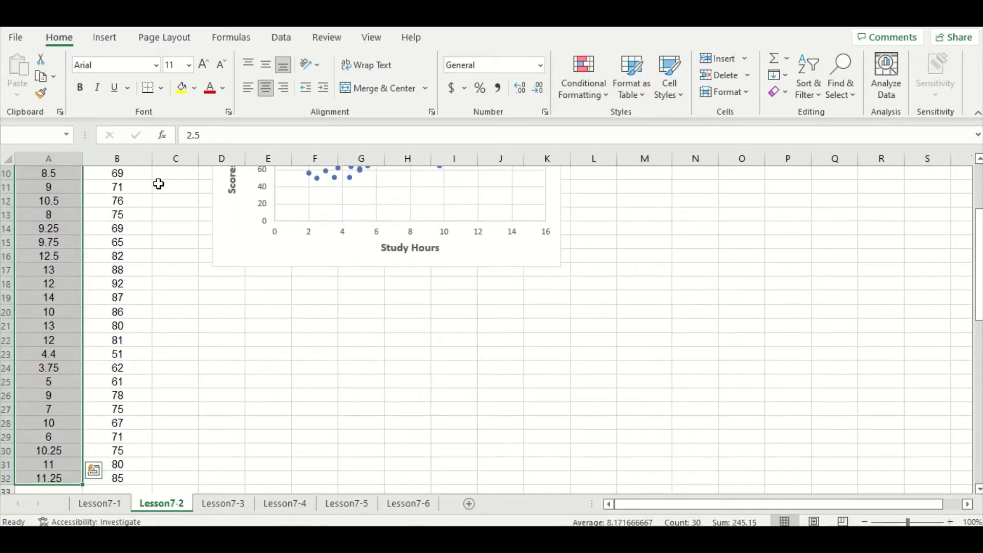
key(ctrl+c)
scroll(169, 307, up, 3)
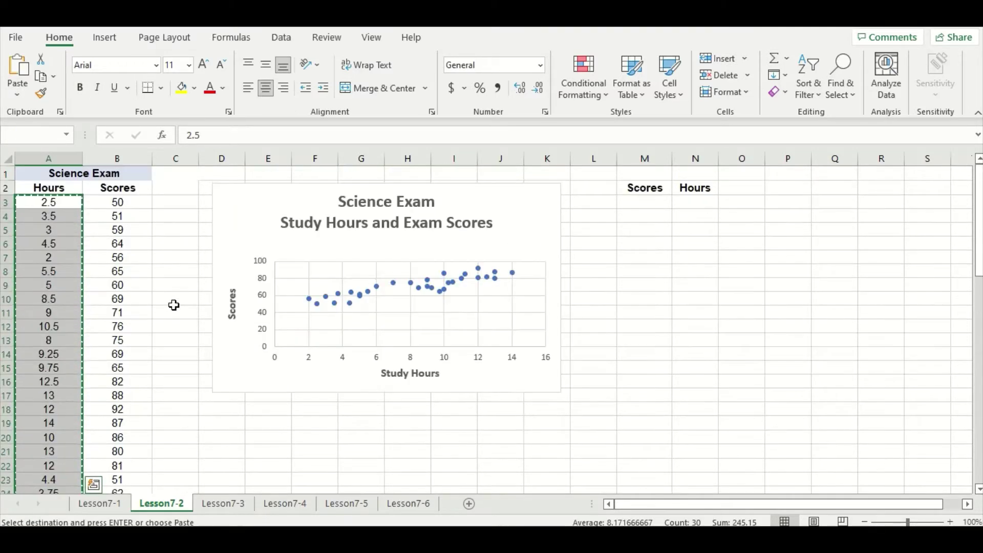
click(690, 202)
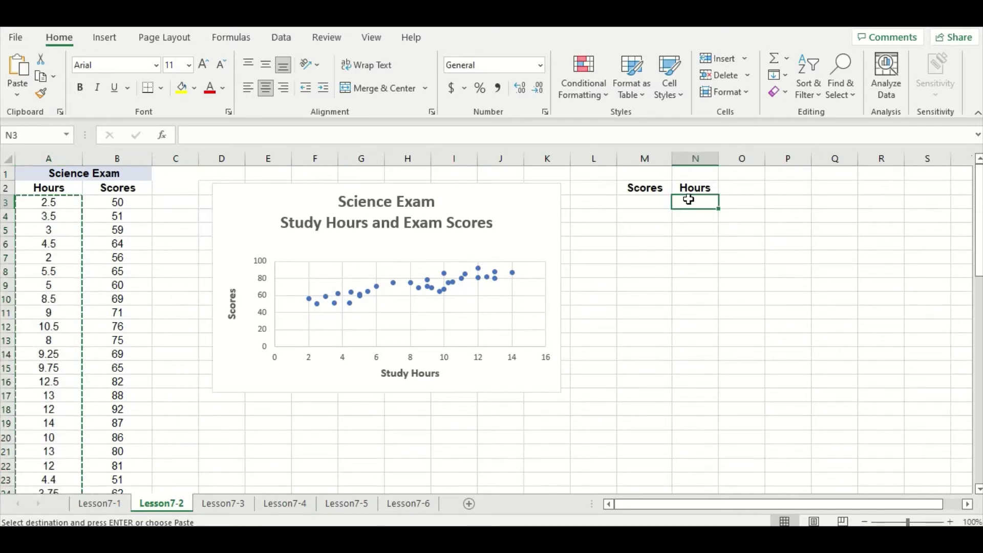
key(ctrl+v)
click(644, 201)
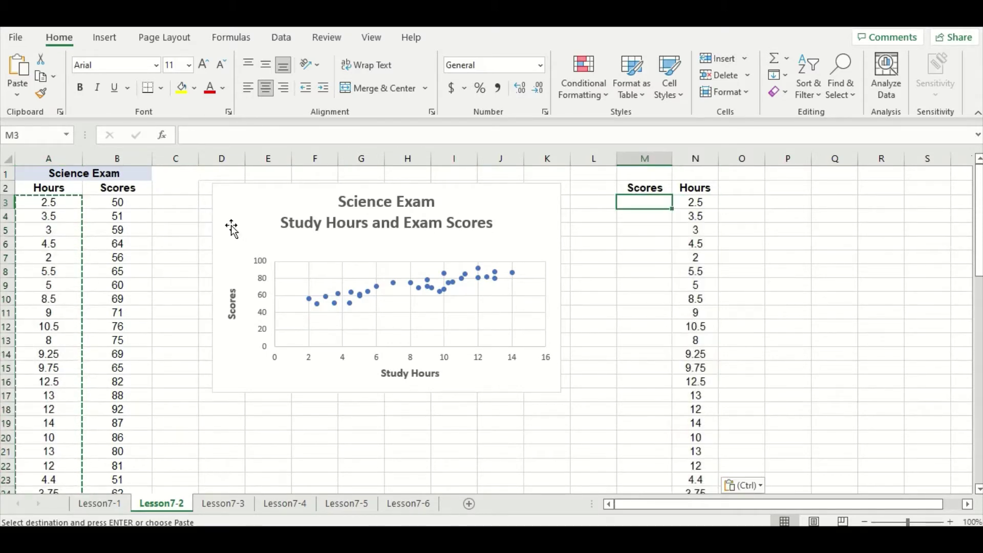
key(Escape)
Copy the exam scores from B3:B32 into the new Scores column starting at M3.
click(125, 200)
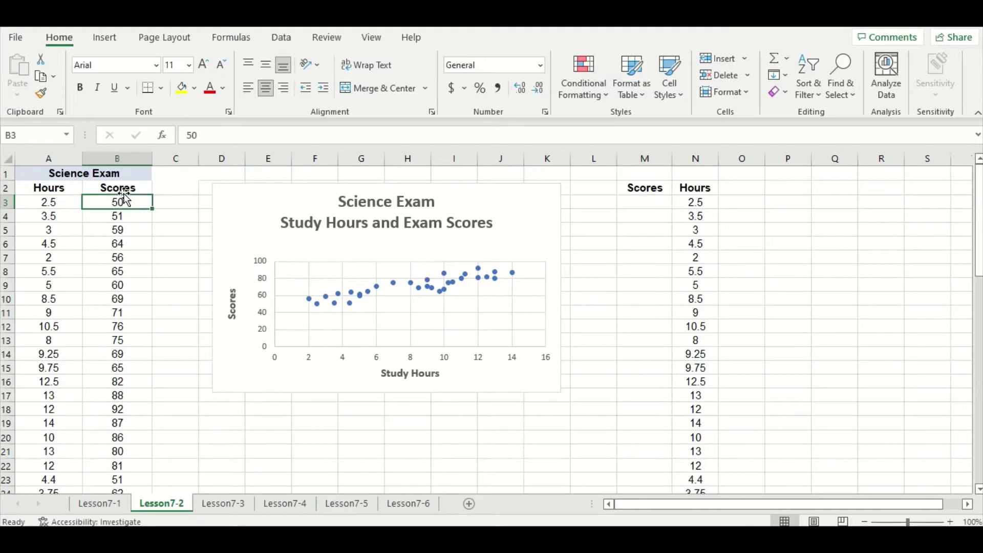
key(ctrl+shift+Down)
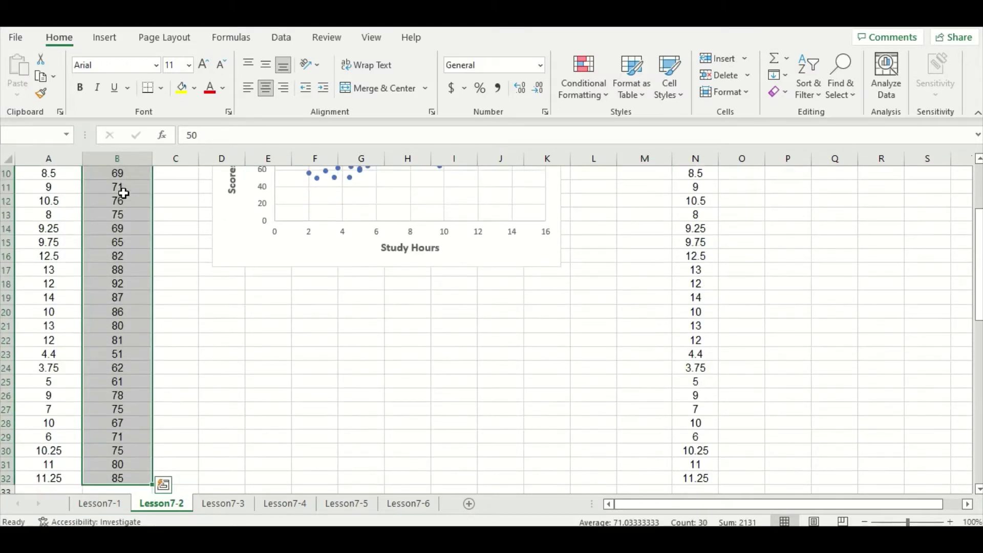
key(ctrl+c)
scroll(298, 284, up, 3)
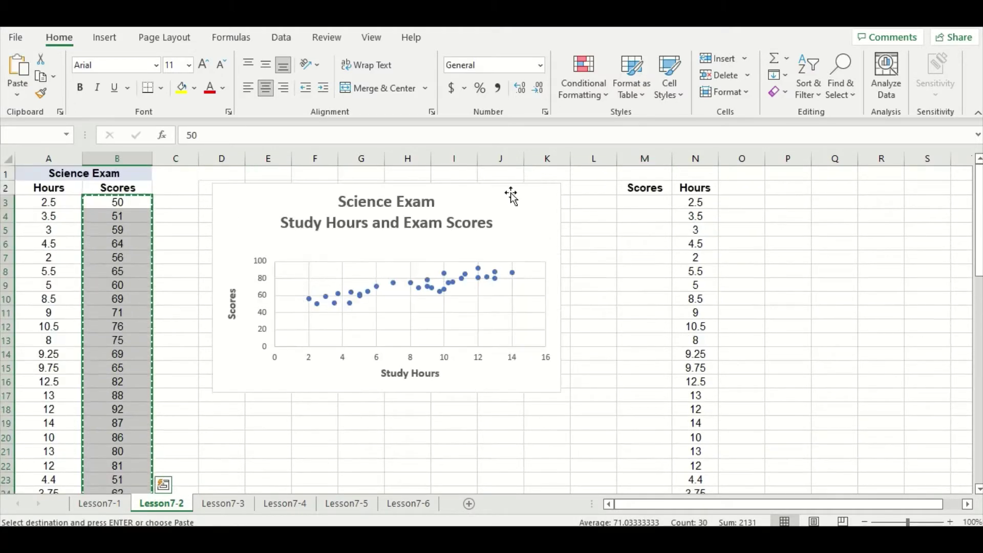
click(640, 208)
key(ctrl+v)
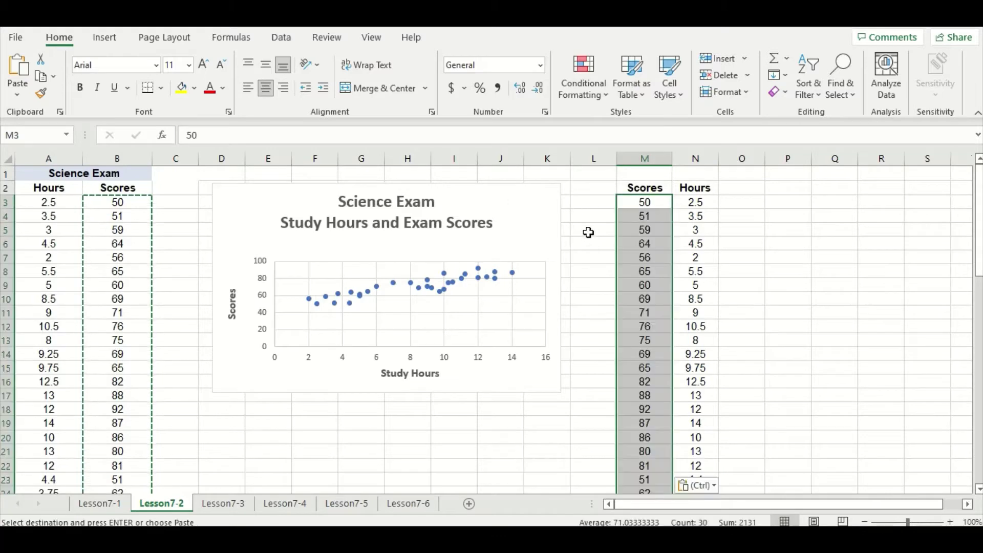
click(588, 232)
key(Escape)
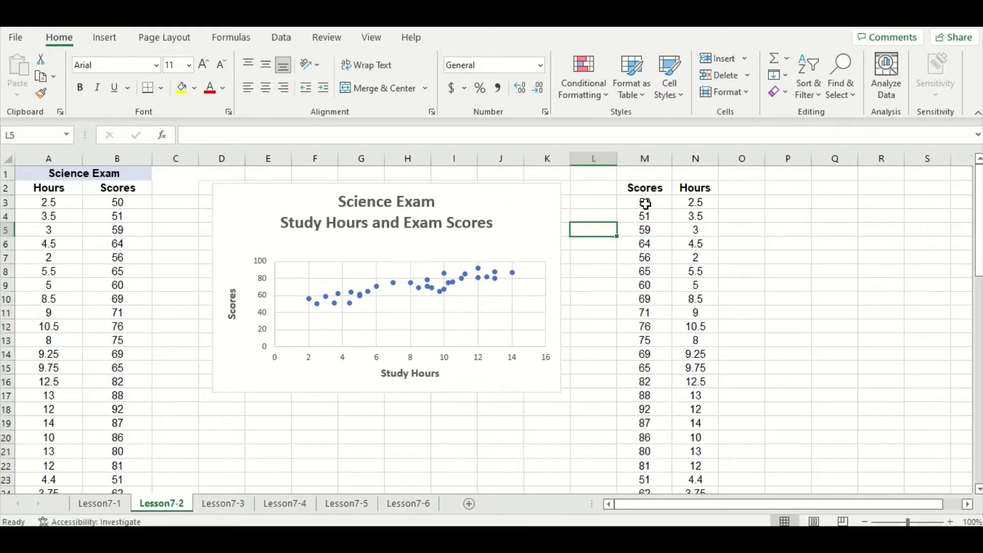
Insert a markers-only scatter chart from the rearranged scores and hours in M3:N32.
drag(646, 203, 668, 205)
key(ctrl+shift+Down)
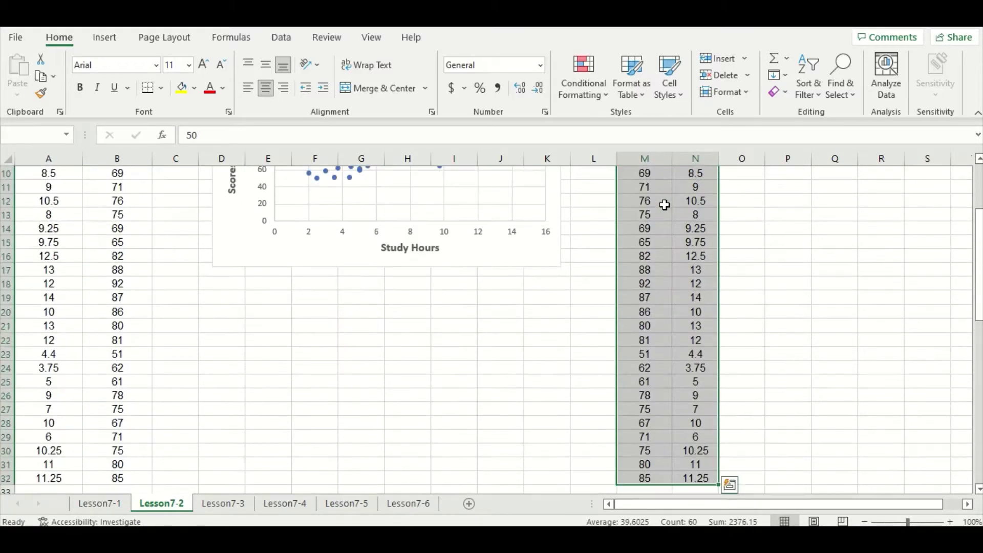
click(104, 36)
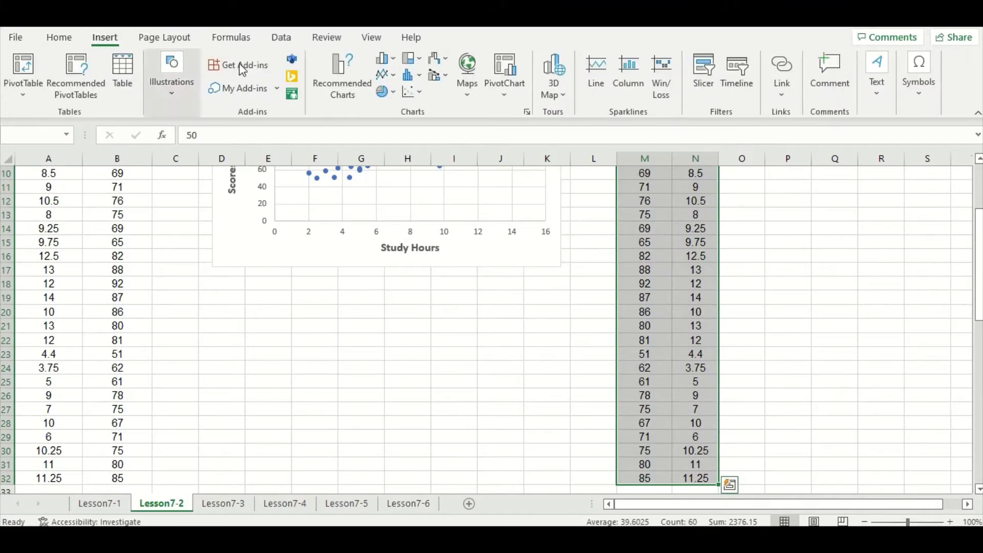
click(420, 93)
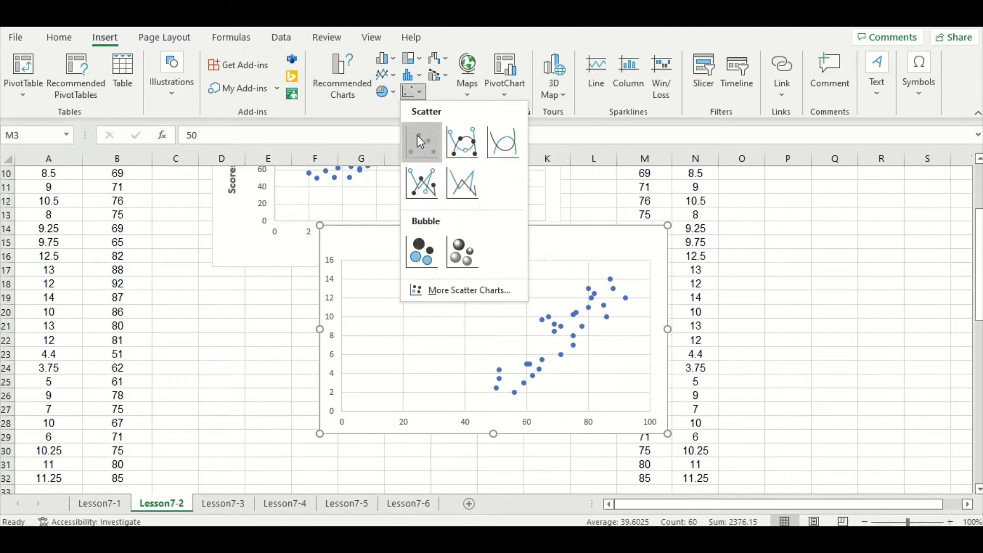
click(418, 138)
Move the new scatter chart beside the rearranged Hours column, spanning about columns O to V from row 2.
drag(563, 235, 937, 203)
scroll(859, 450, up, 3)
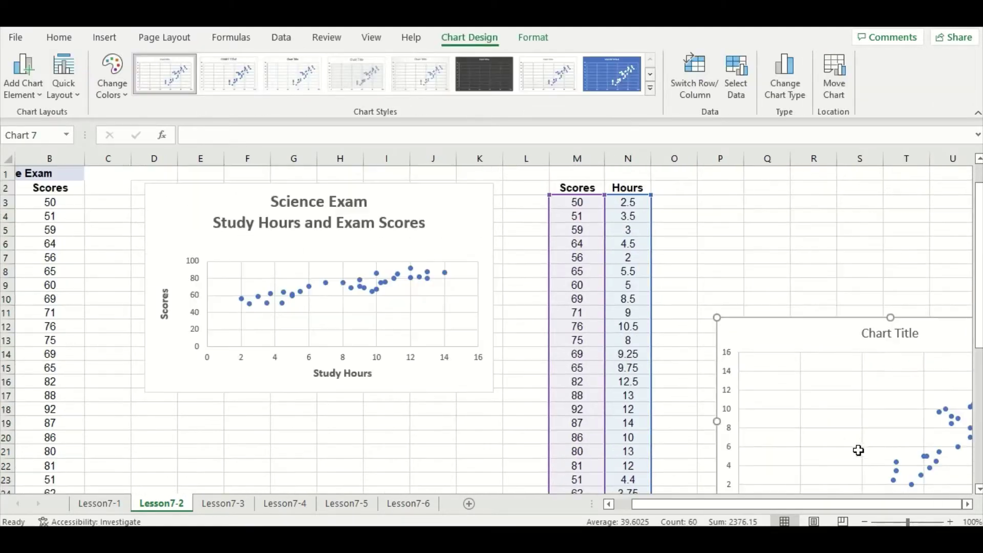
drag(926, 340, 888, 210)
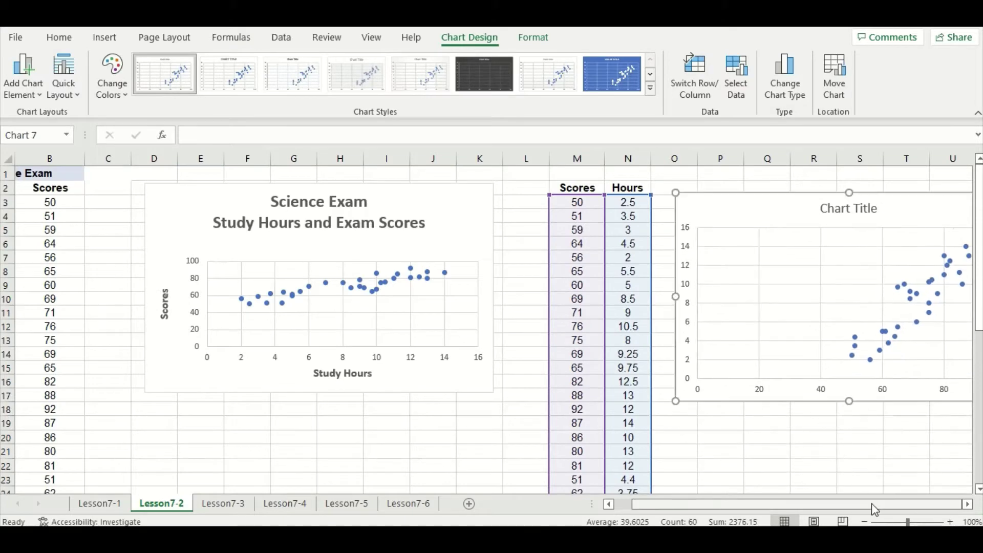
drag(874, 509, 930, 507)
click(898, 463)
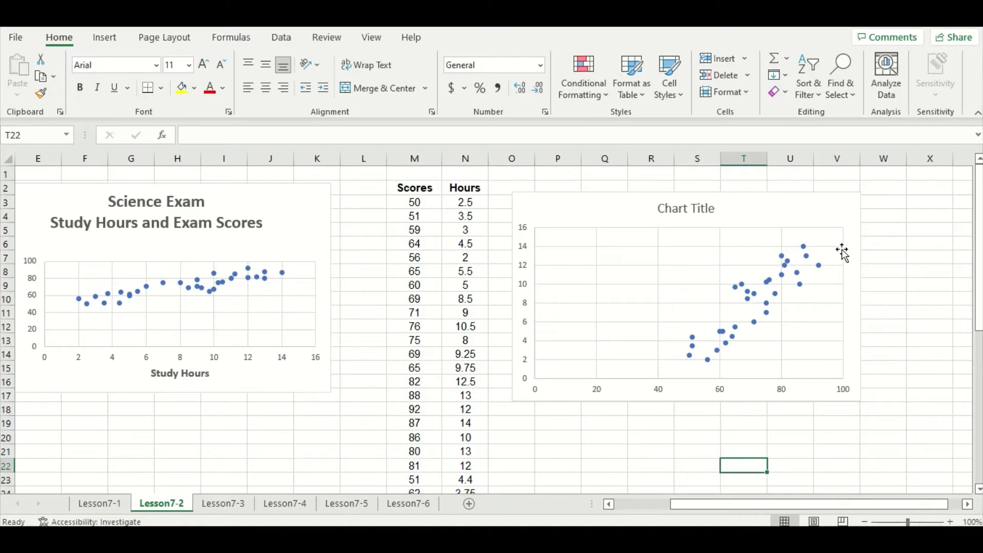
Add axis titles to the new scatter chart of scores and hours.
click(839, 209)
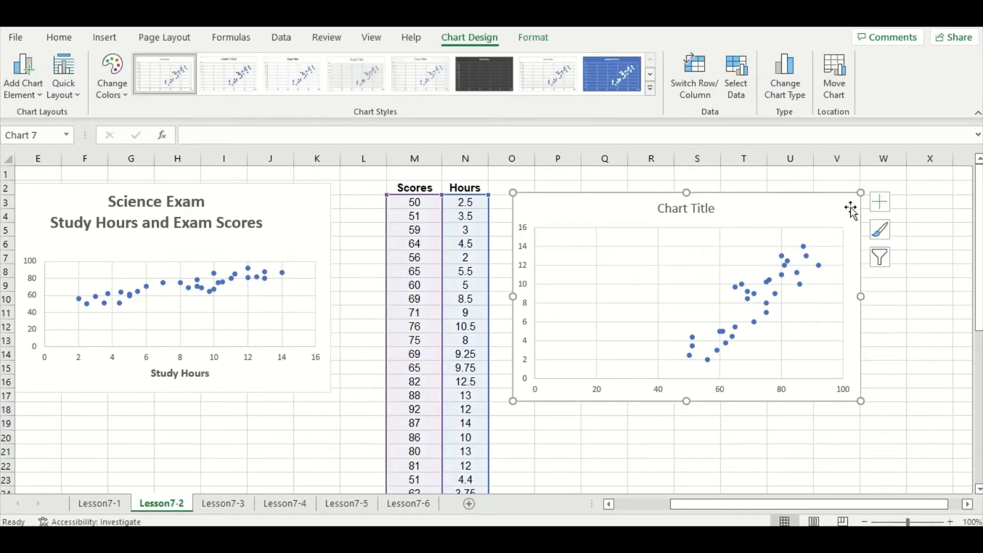
click(879, 202)
click(409, 235)
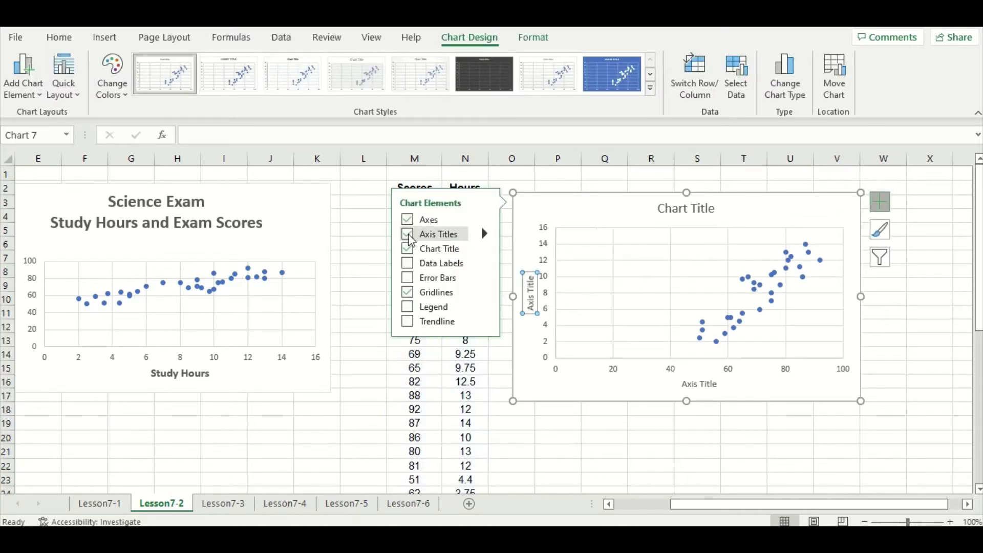
Replace the new chart's title with the original chart's title text, "Science Exam Study Hours and Exam Scores".
click(665, 210)
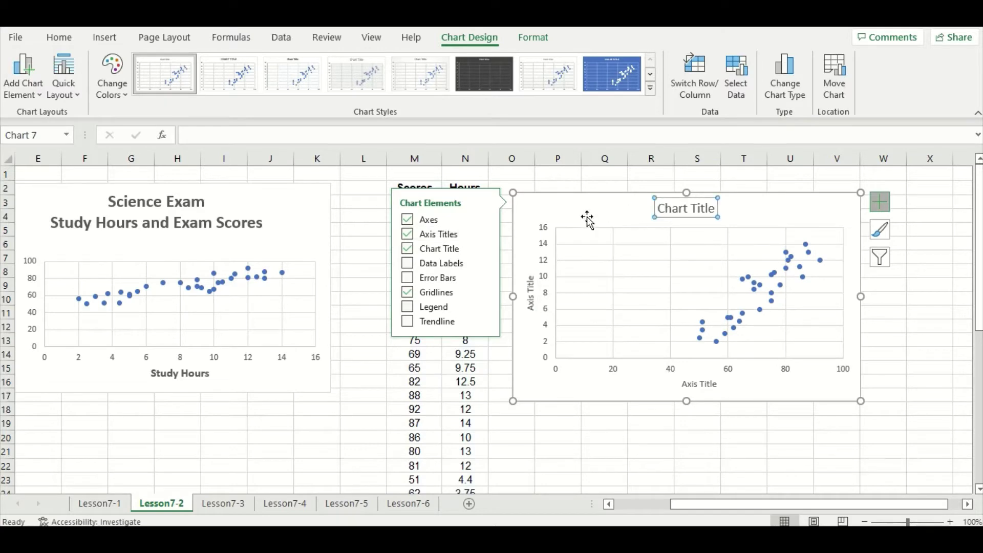
click(359, 190)
click(257, 220)
drag(263, 223, 120, 205)
key(ctrl+c)
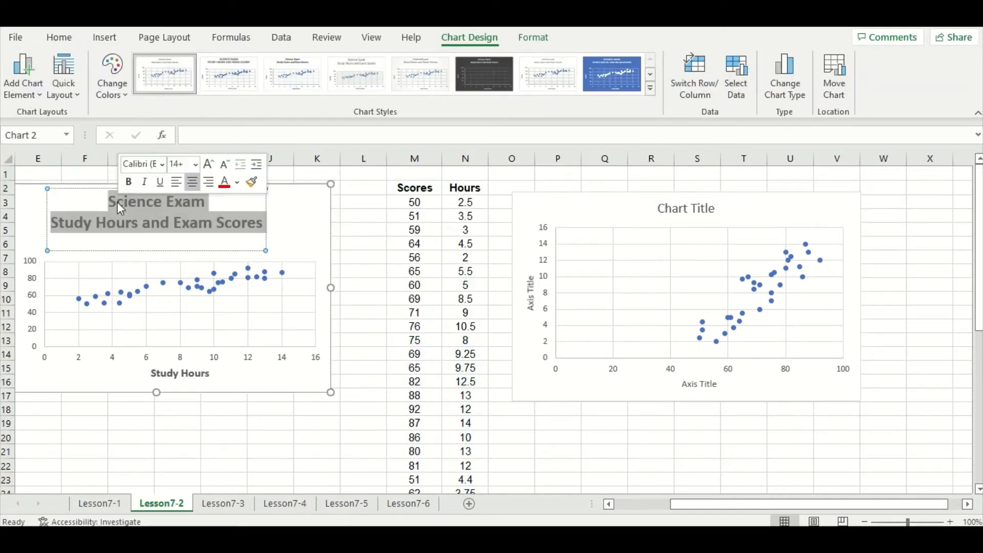
click(660, 208)
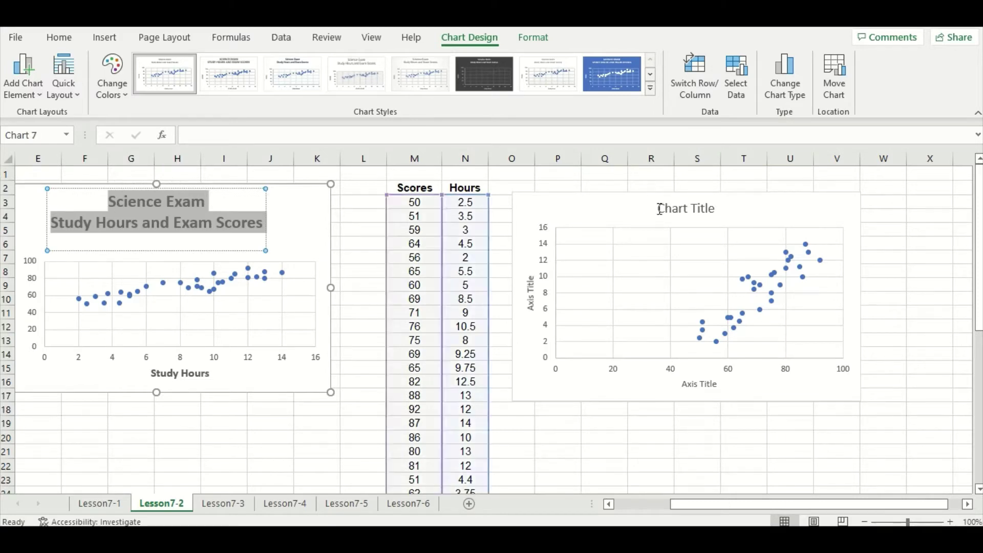
drag(715, 208, 657, 208)
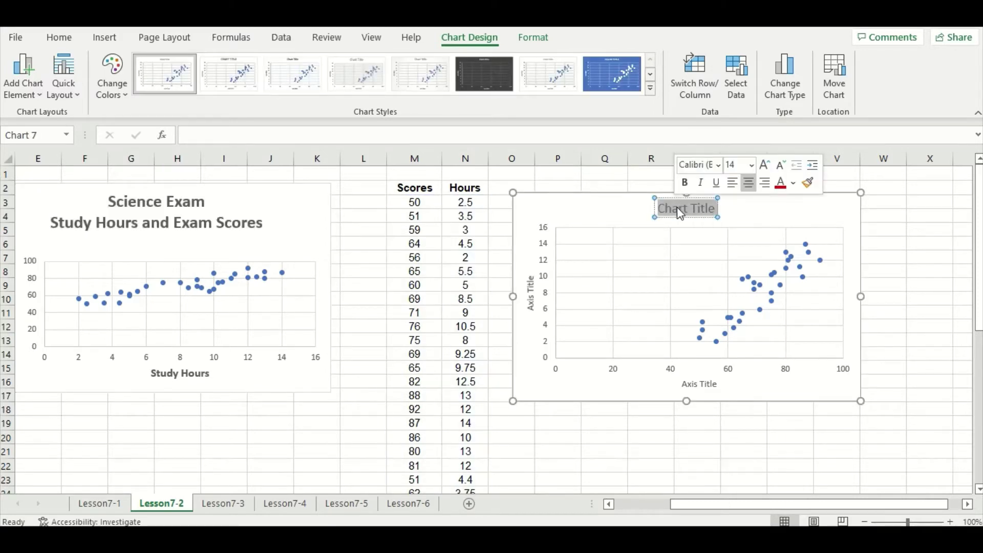
key(BackSpace)
key(ctrl+v)
click(897, 283)
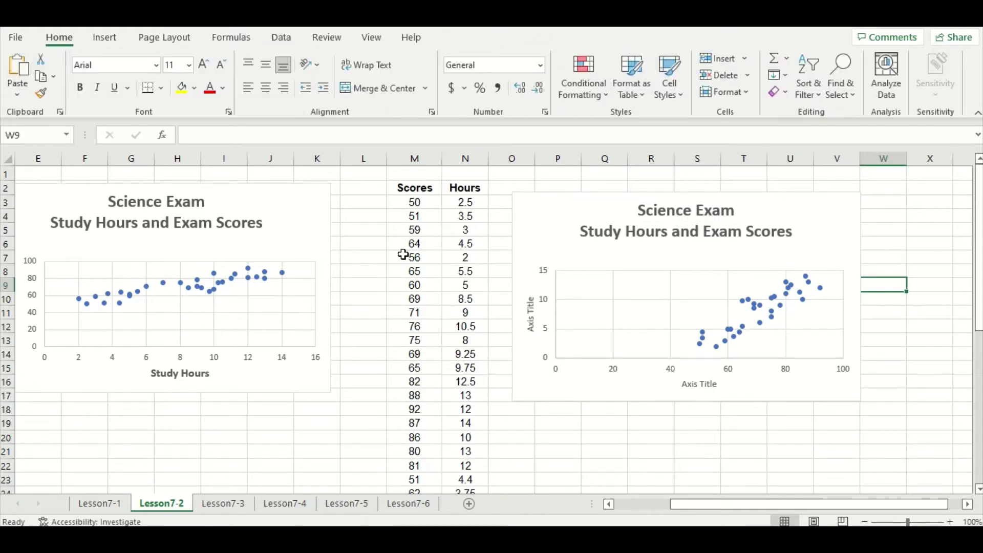
Replace the new chart's horizontal axis title with "Scores".
click(700, 383)
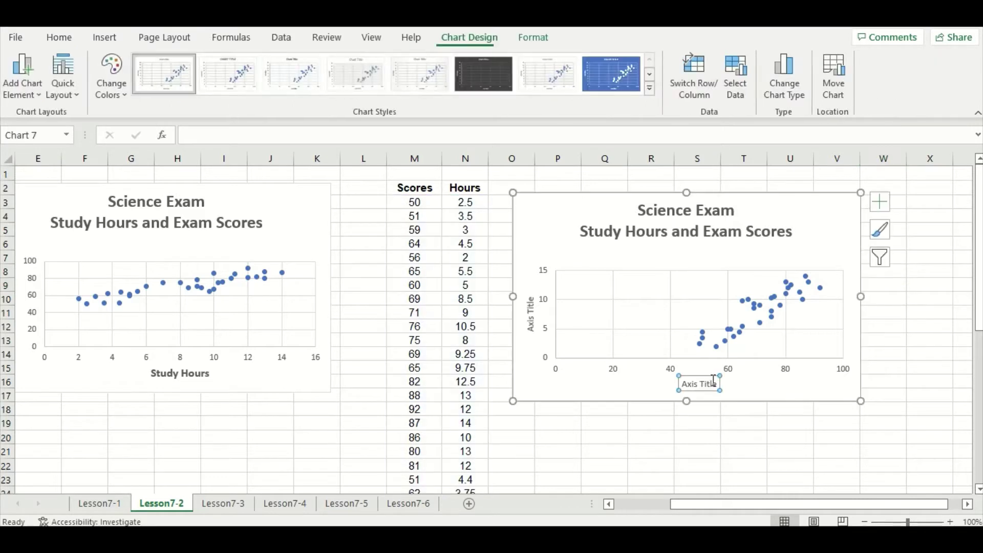
text(Scores)
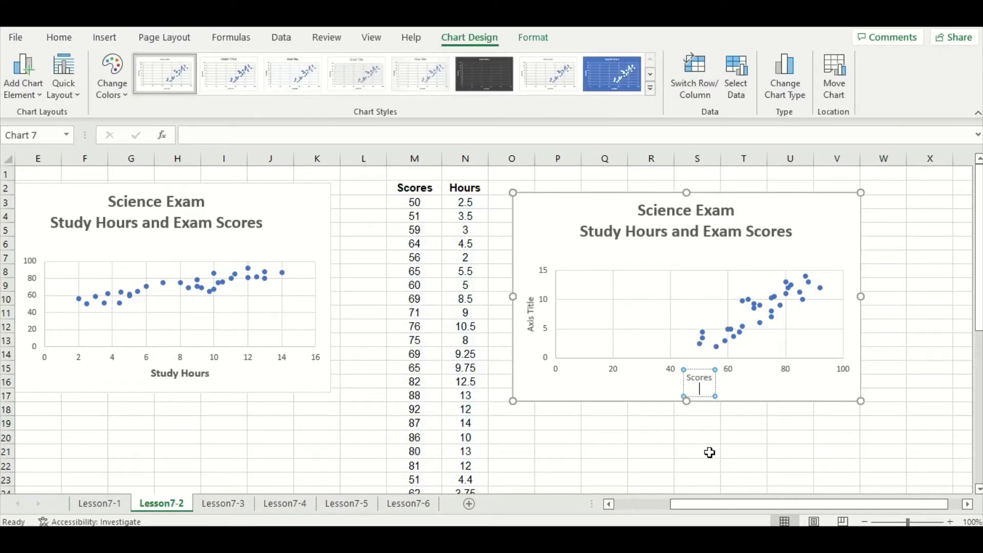
click(682, 426)
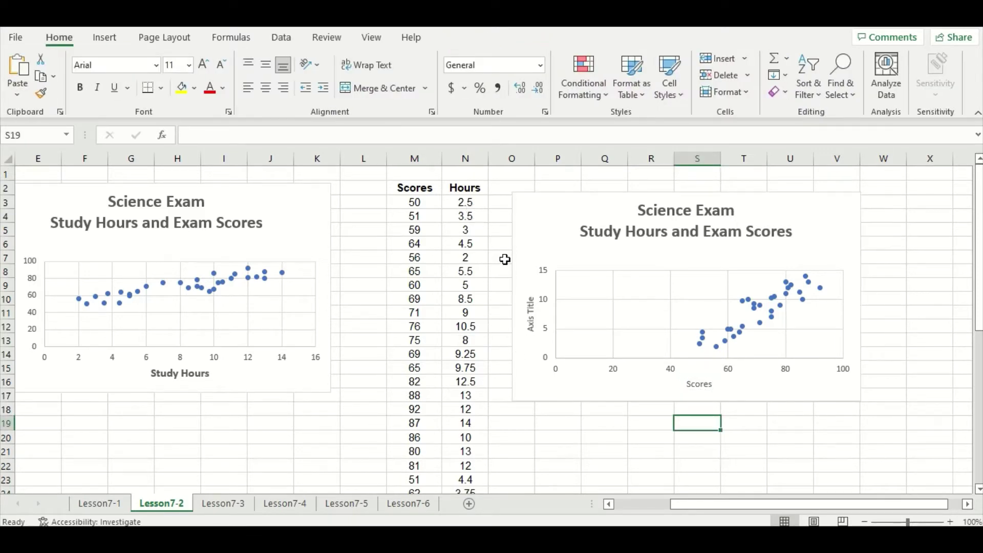
Replace the new chart's vertical axis title with "Study Hours".
click(530, 315)
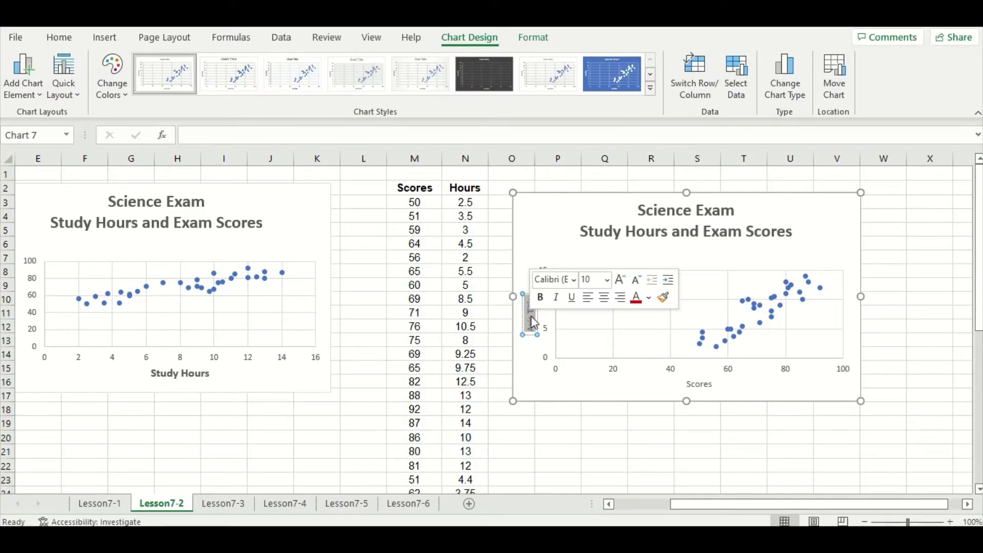
key(Delete)
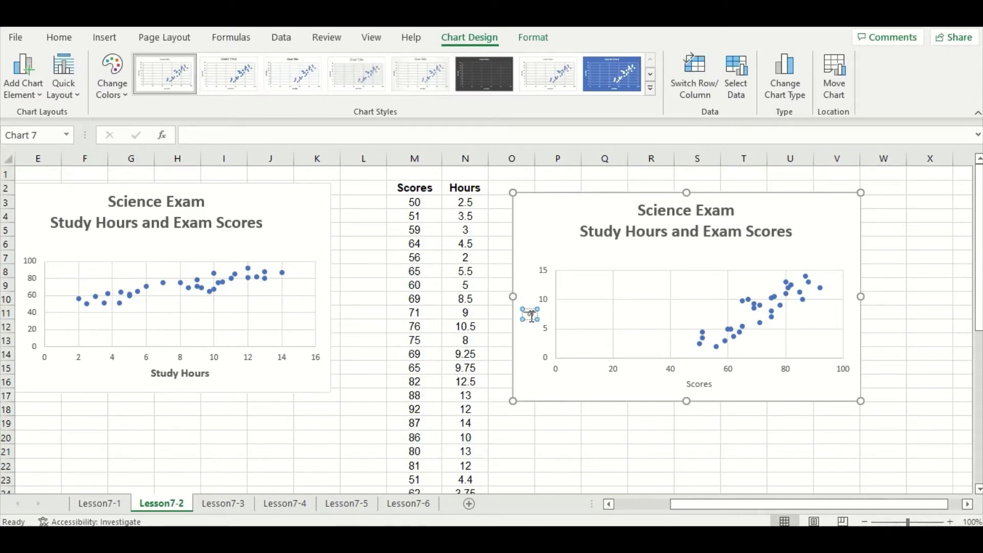
text(Hoursy Hours)
click(549, 409)
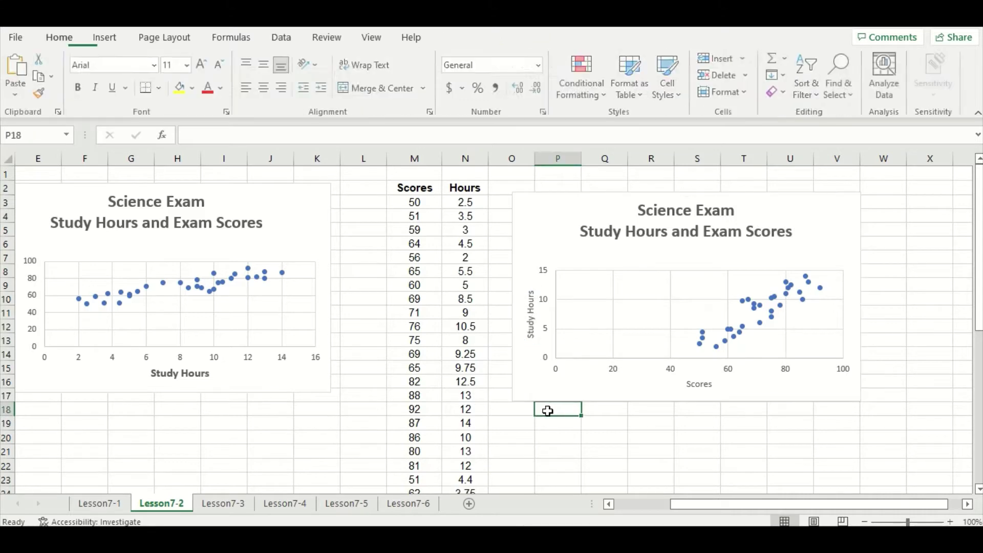
Compare the two Science Exam charts, and examine both Math Exam scatter charts on the Lesson7-3 sheet at 80% zoom.
drag(700, 506, 682, 505)
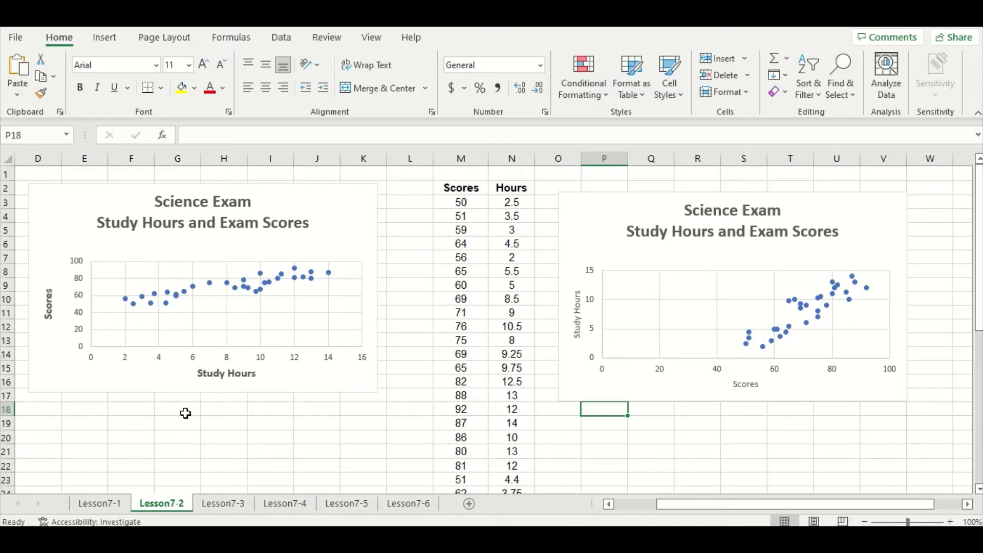
key(ctrl+Page_Down)
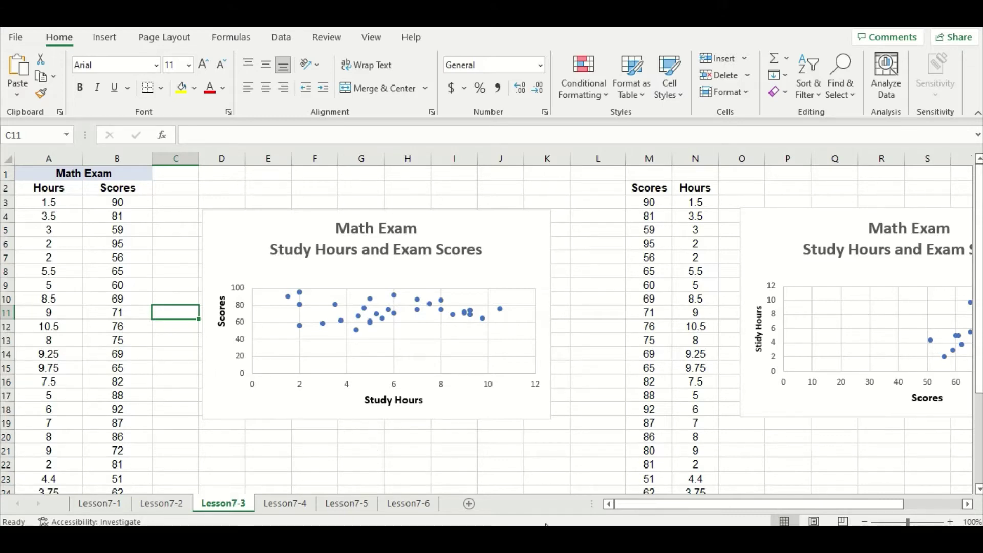
drag(660, 504, 707, 507)
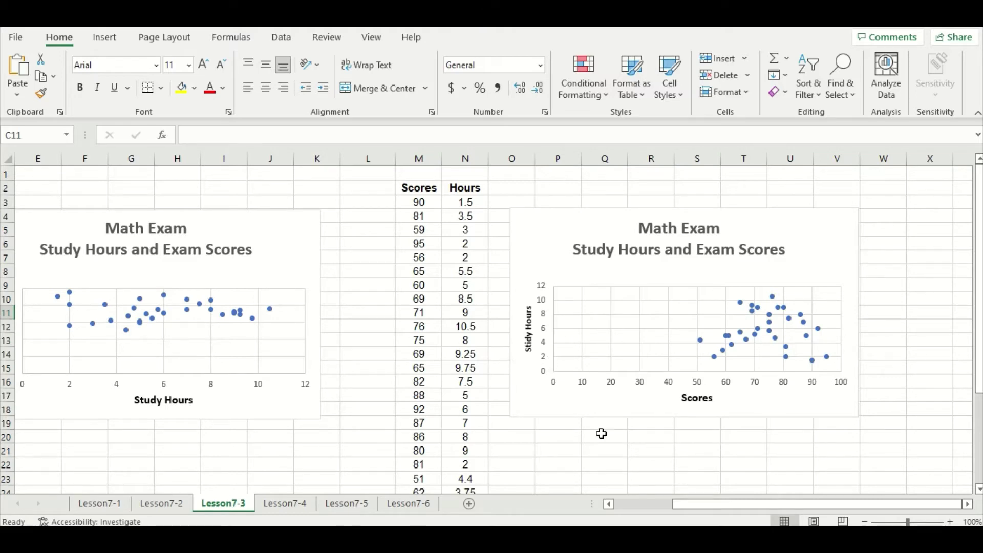
drag(689, 504, 615, 504)
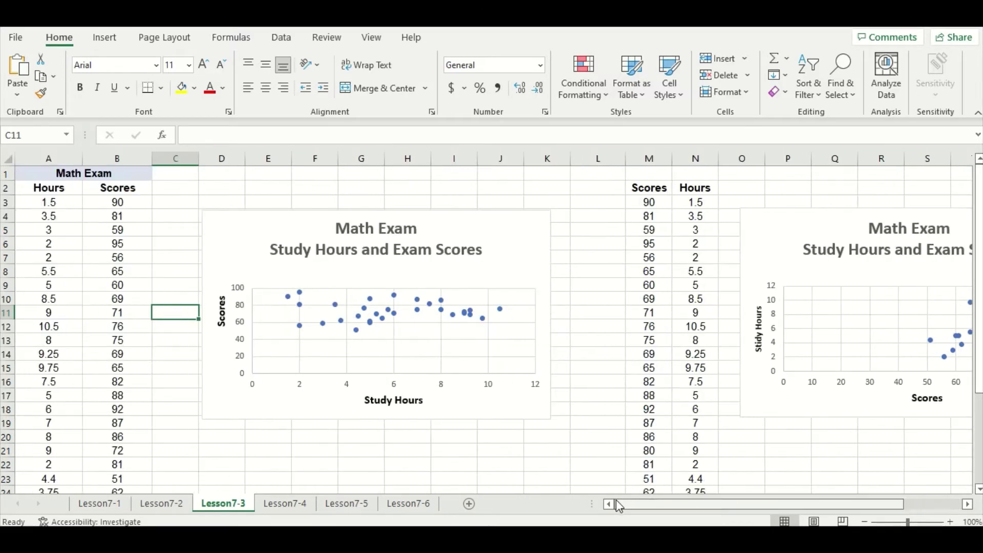
click(865, 521)
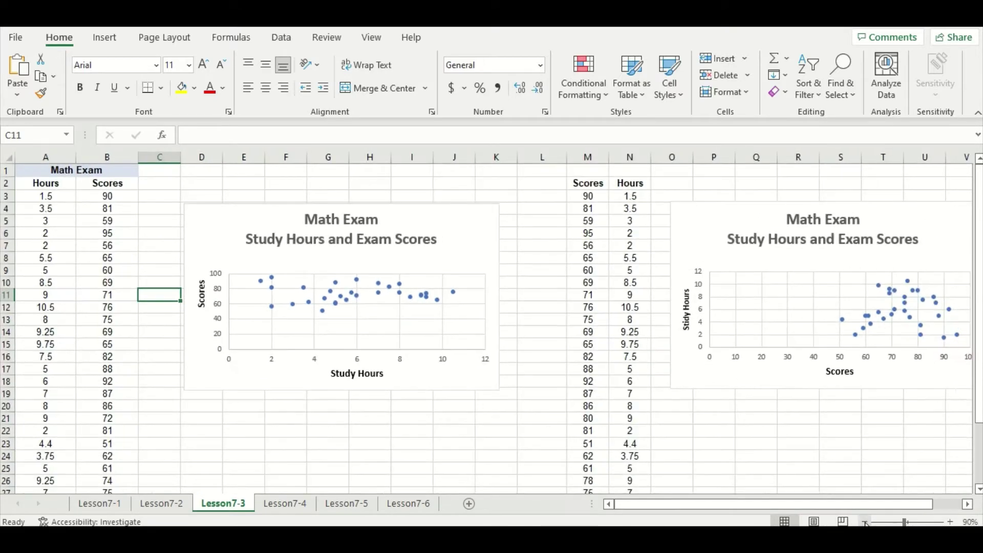
click(865, 522)
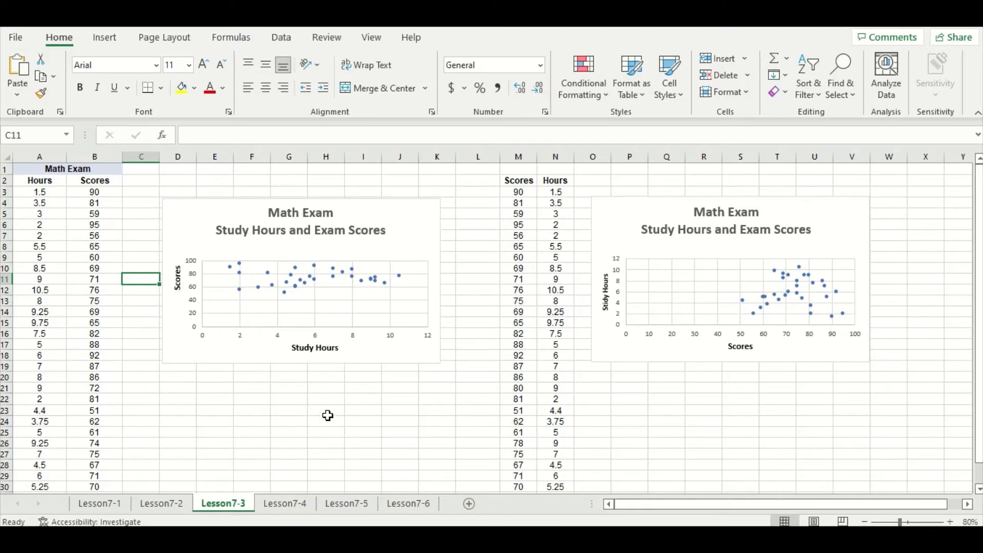
Open the Lesson7-4 sheet and look through the iris flower data on species, petal length and petal width.
click(100, 503)
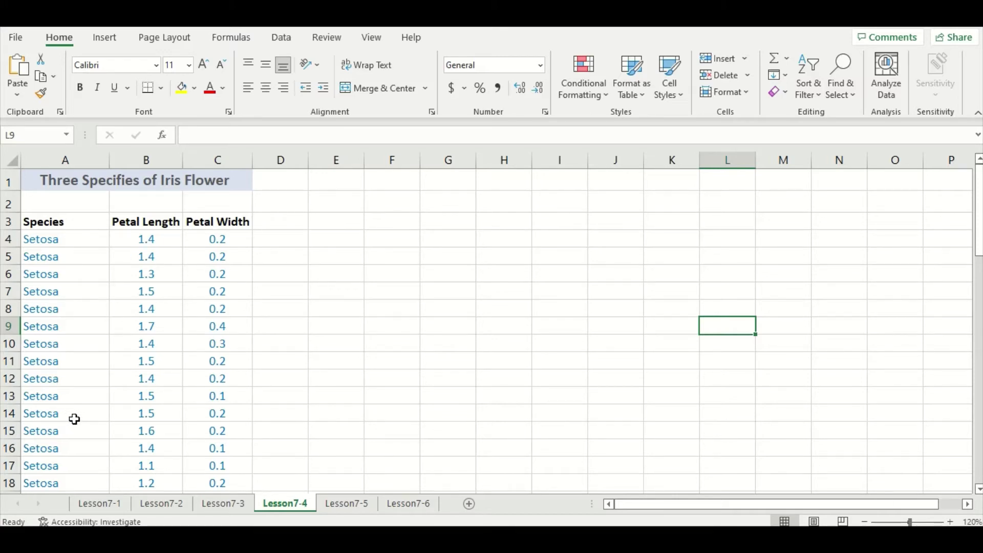
scroll(74, 418, down, 6)
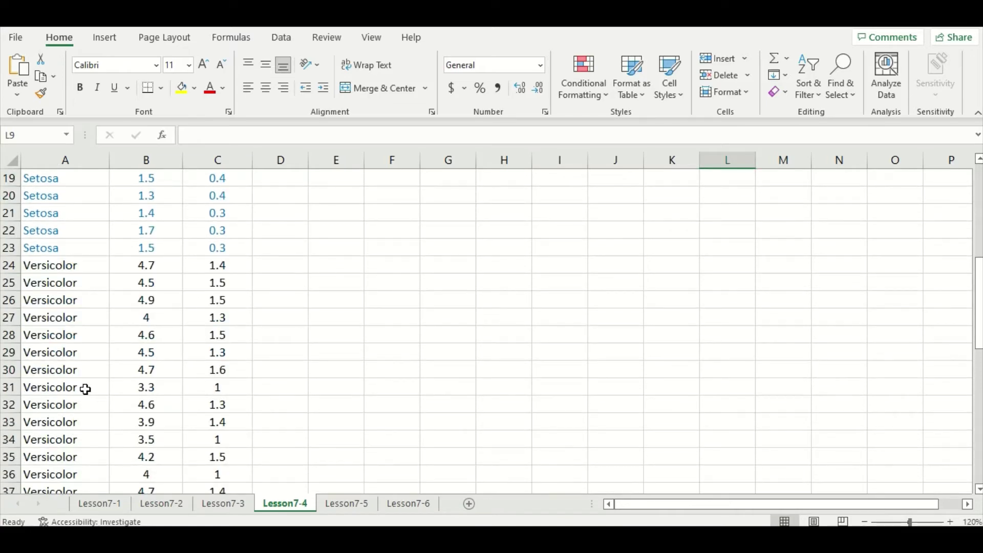
scroll(61, 413, down, 1)
scroll(62, 414, down, 6)
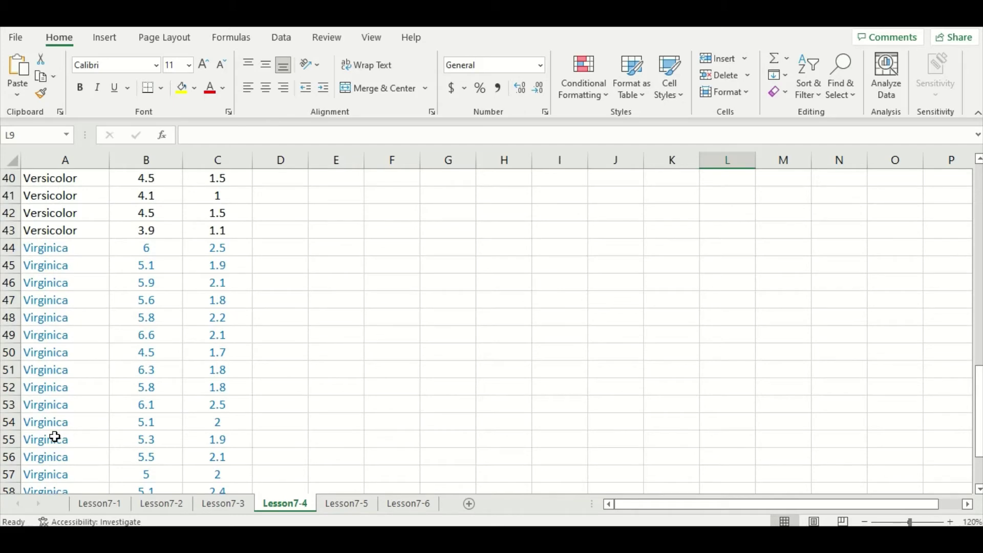
scroll(289, 413, up, 6)
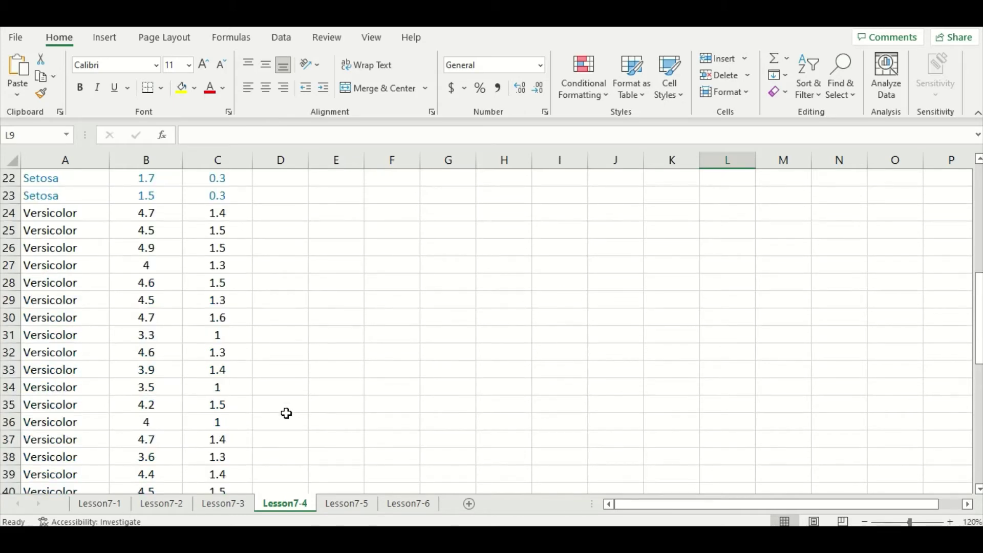
scroll(286, 414, up, 7)
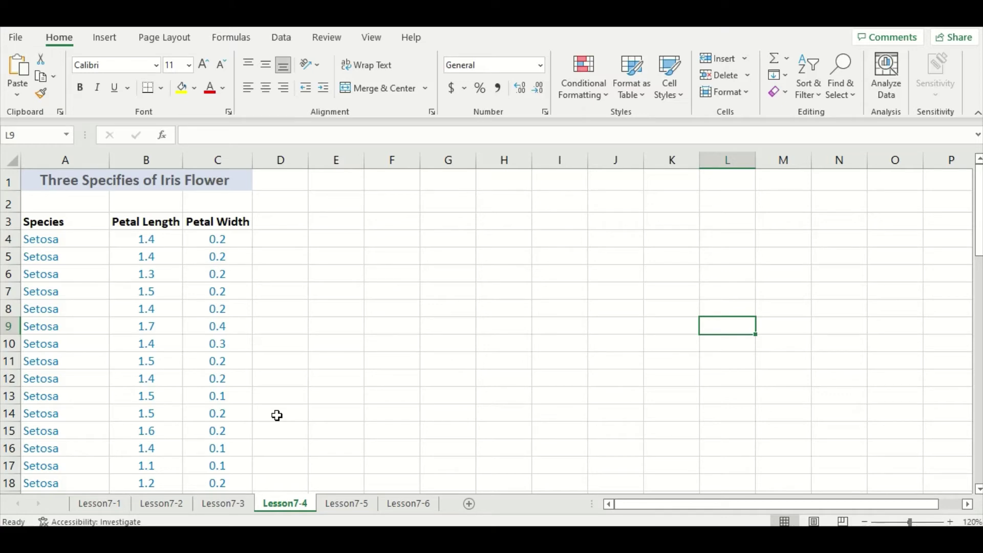
Insert a blank markers-only scatter chart beside the iris data.
click(106, 41)
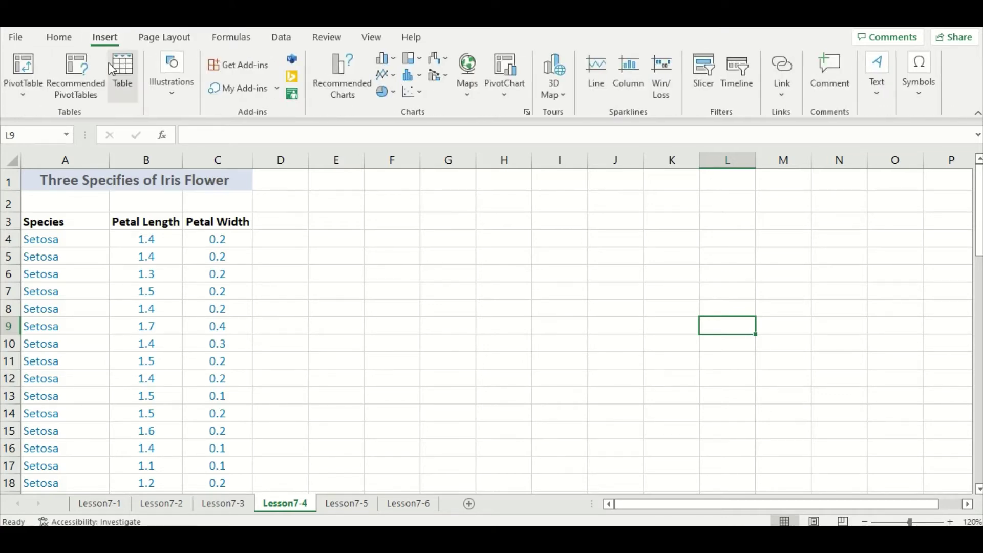
click(412, 95)
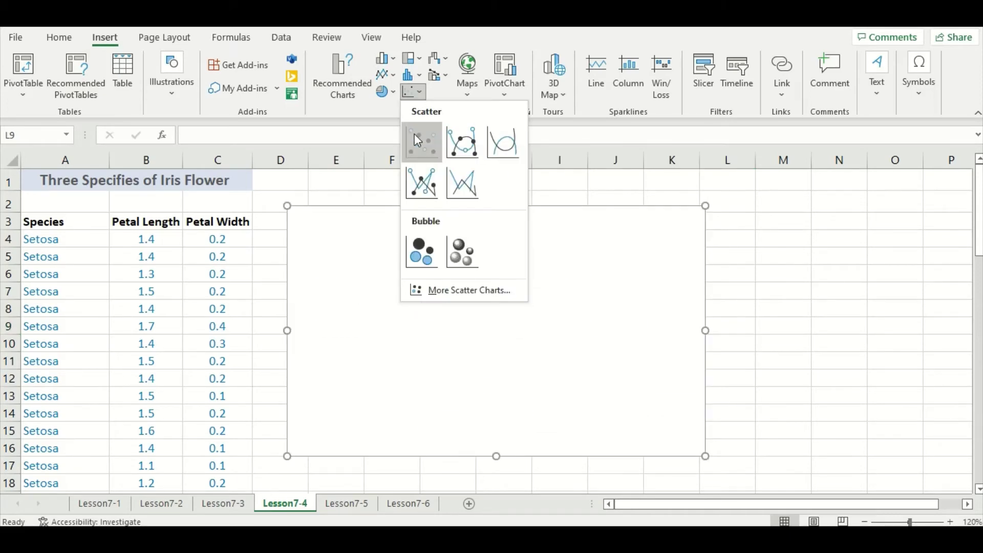
click(414, 134)
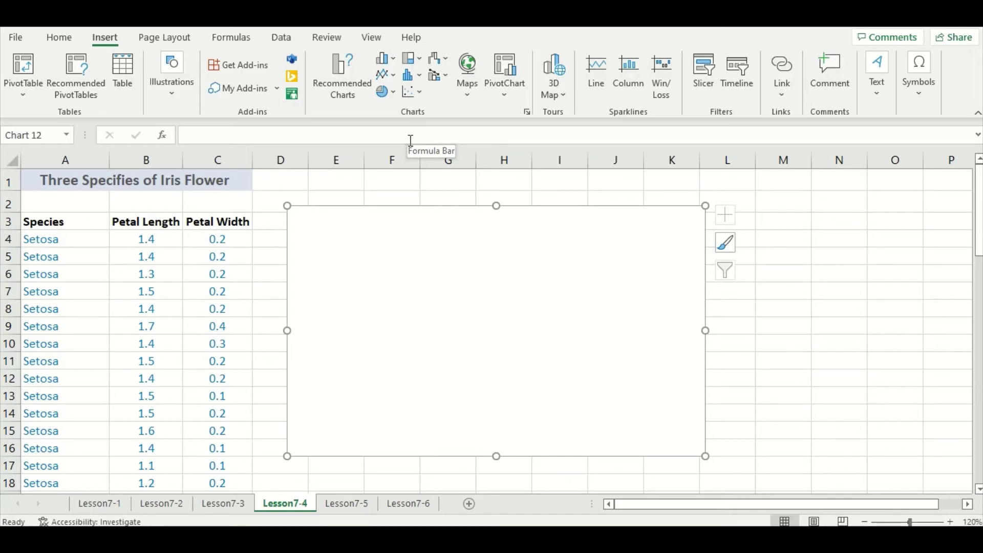
Add a Setosa series to the chart, named from A4, with X values B4:B23 and Y values C4:C23.
right_click(416, 301)
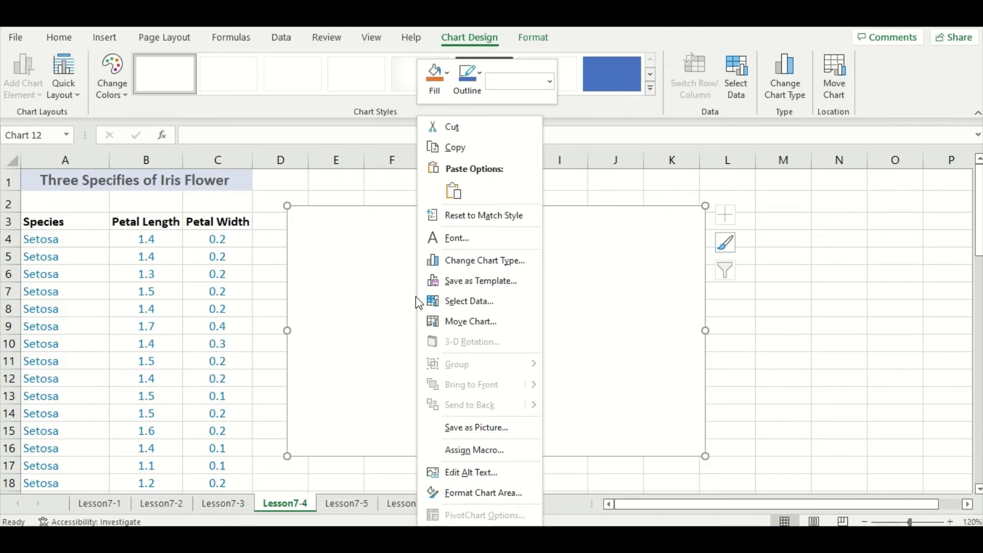
click(450, 301)
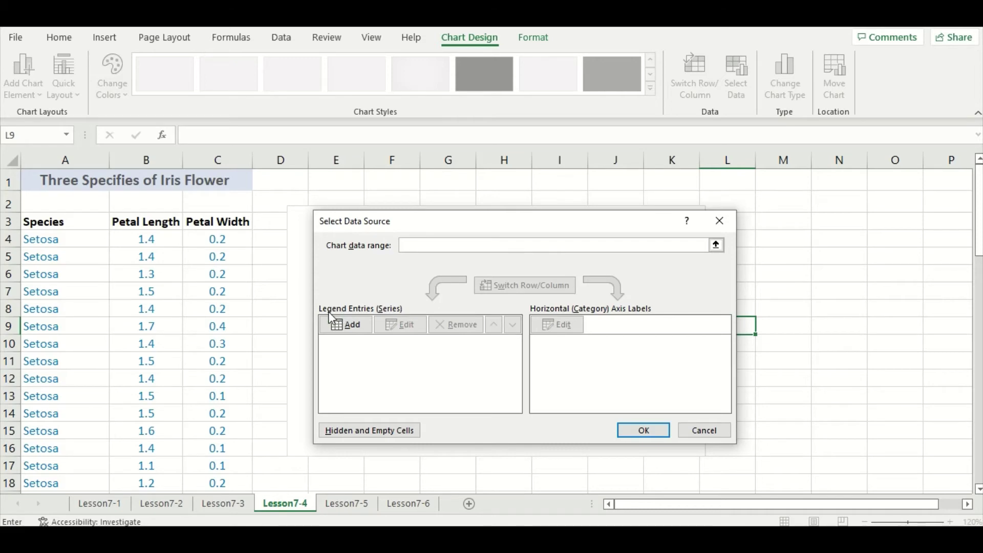
click(342, 325)
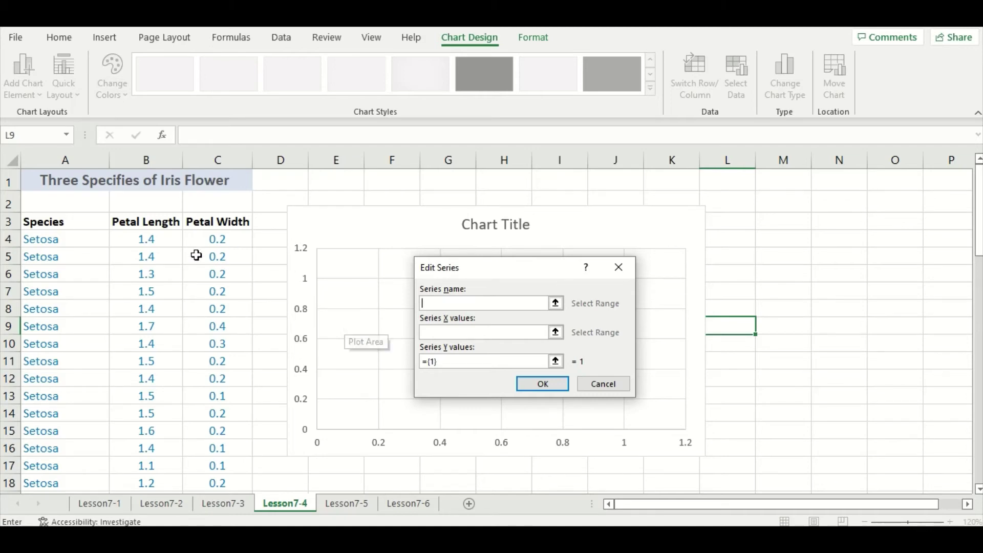
click(78, 242)
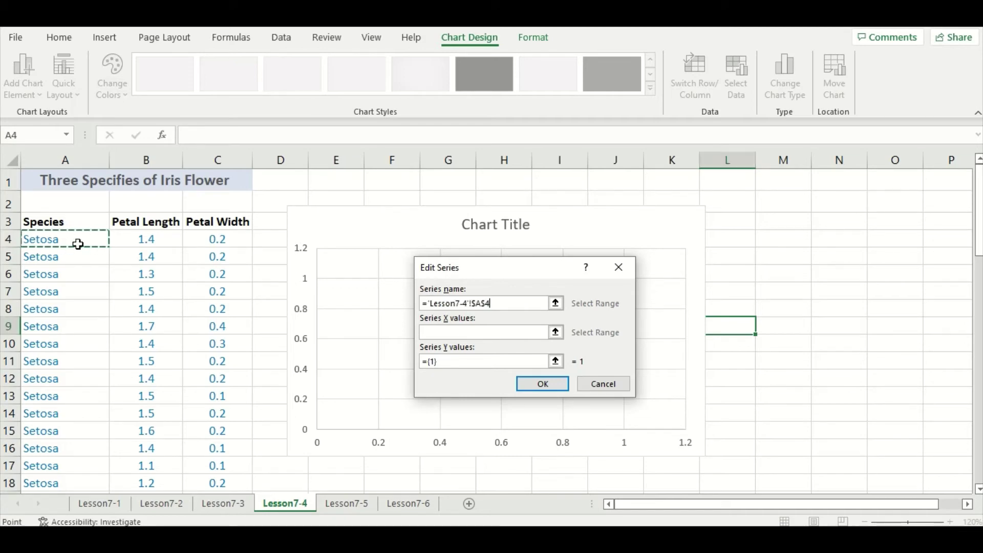
click(435, 334)
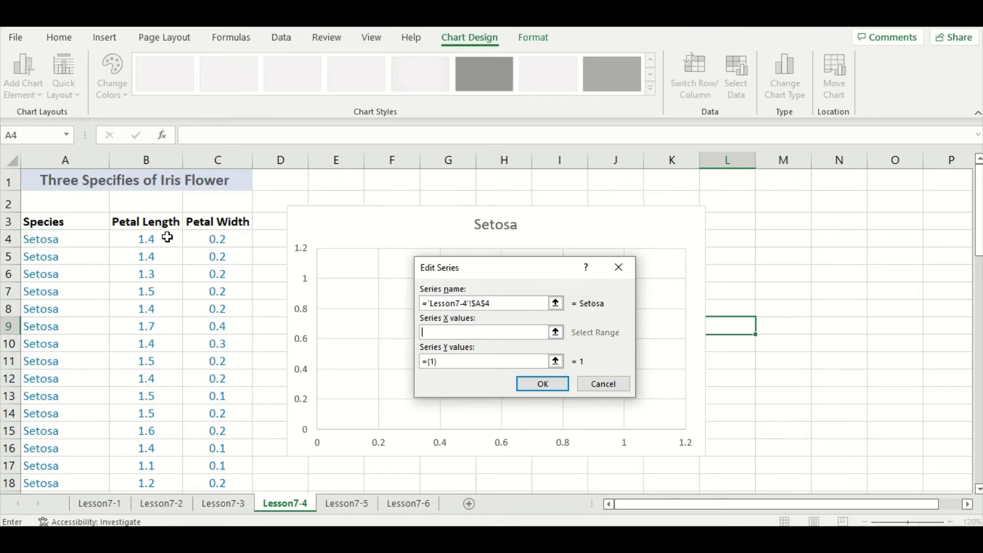
drag(170, 240, 154, 473)
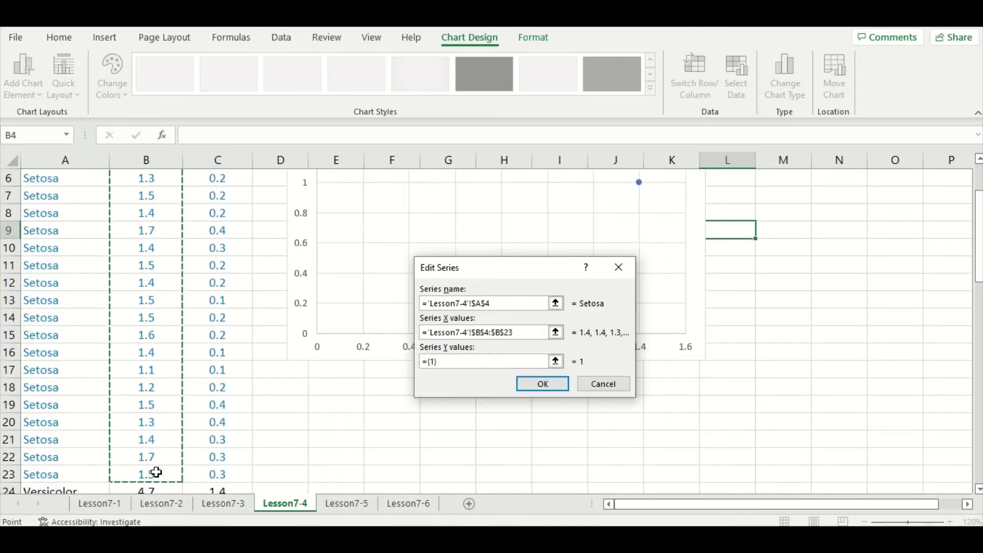
click(441, 362)
drag(441, 361, 411, 362)
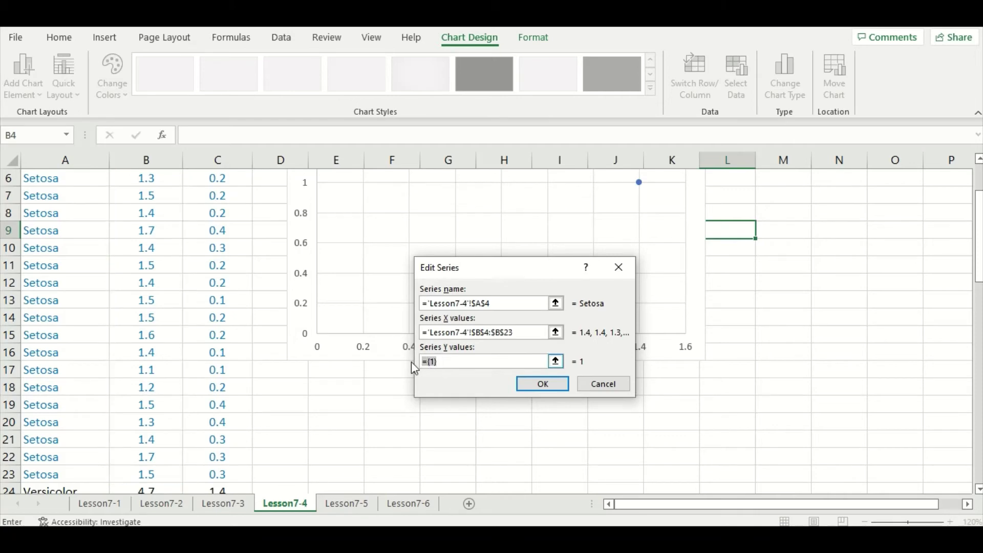
key(BackSpace)
scroll(241, 340, up, 2)
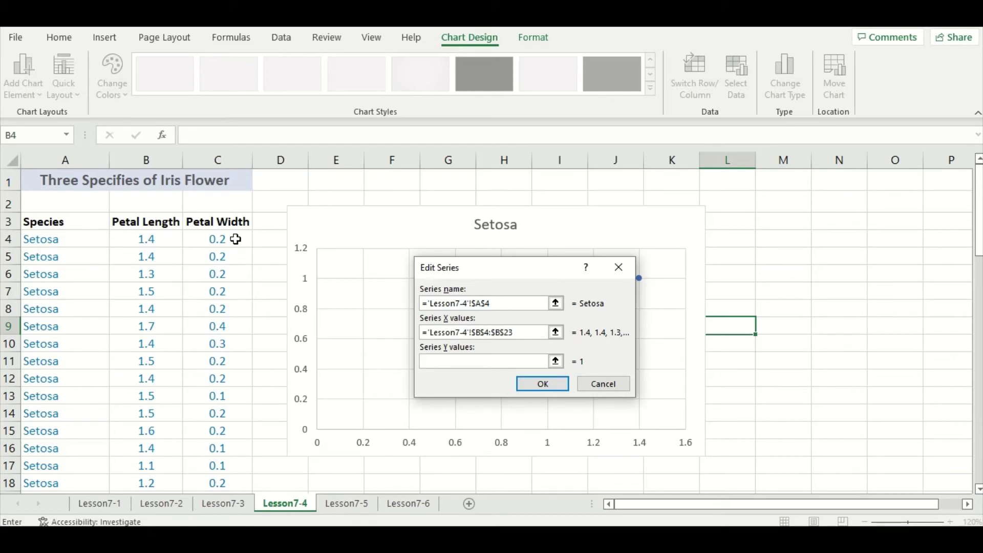
drag(235, 239, 243, 338)
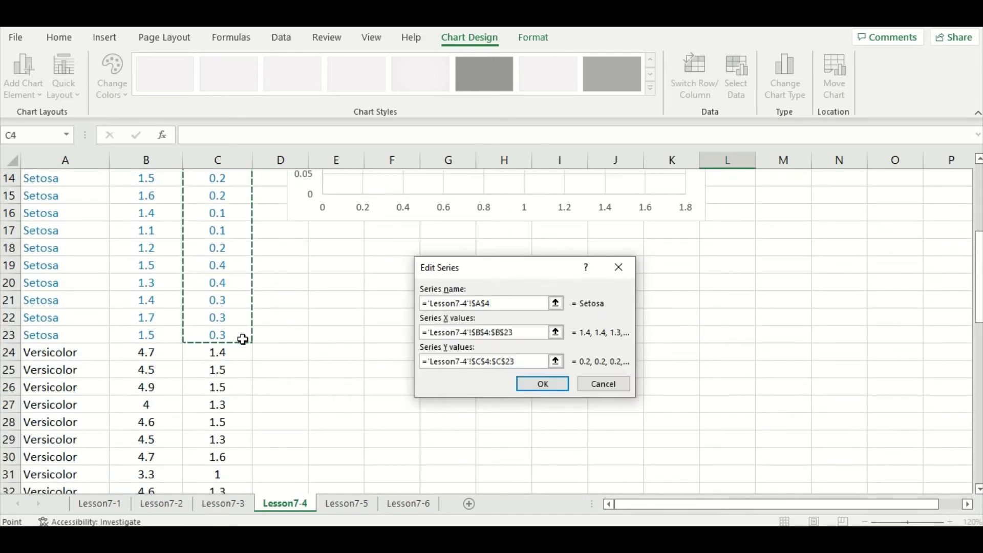
click(533, 388)
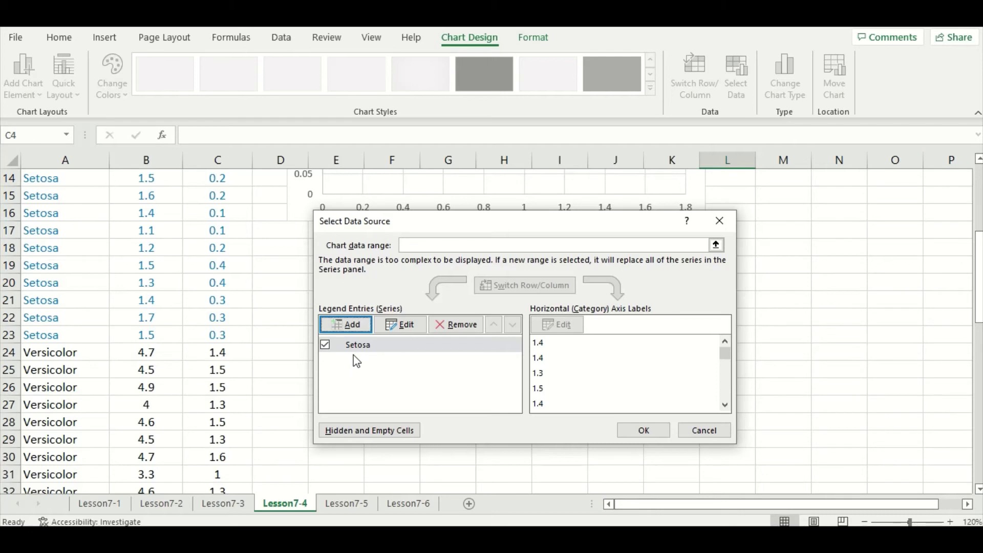
Add a Versicolor series named from A24, with X values B24:B43 and Y values C24:C43.
click(351, 329)
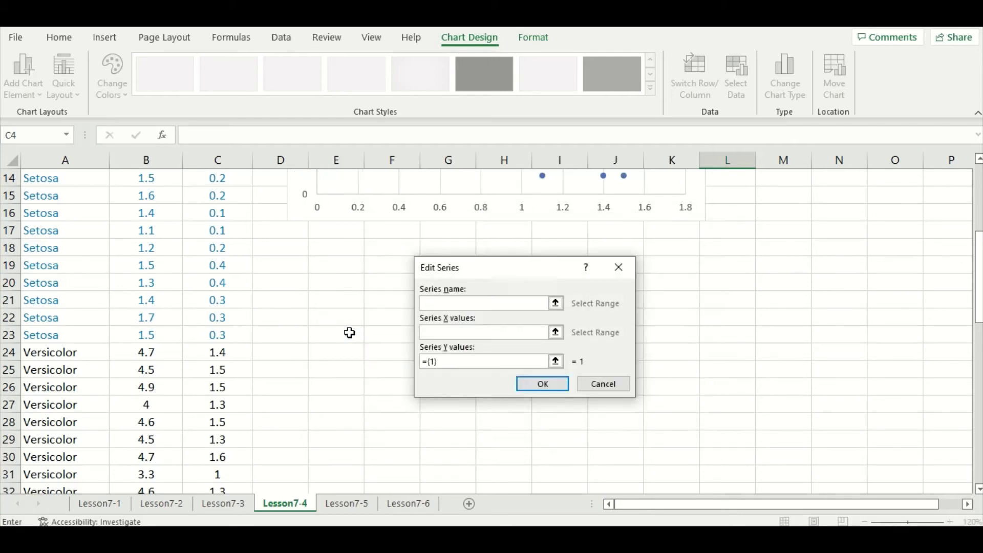
click(75, 351)
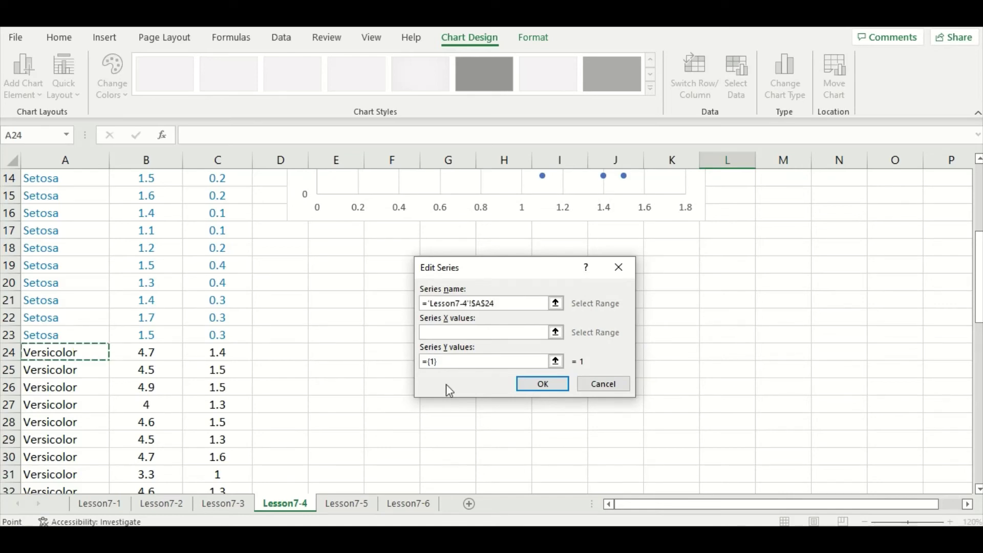
click(464, 333)
drag(148, 351, 147, 406)
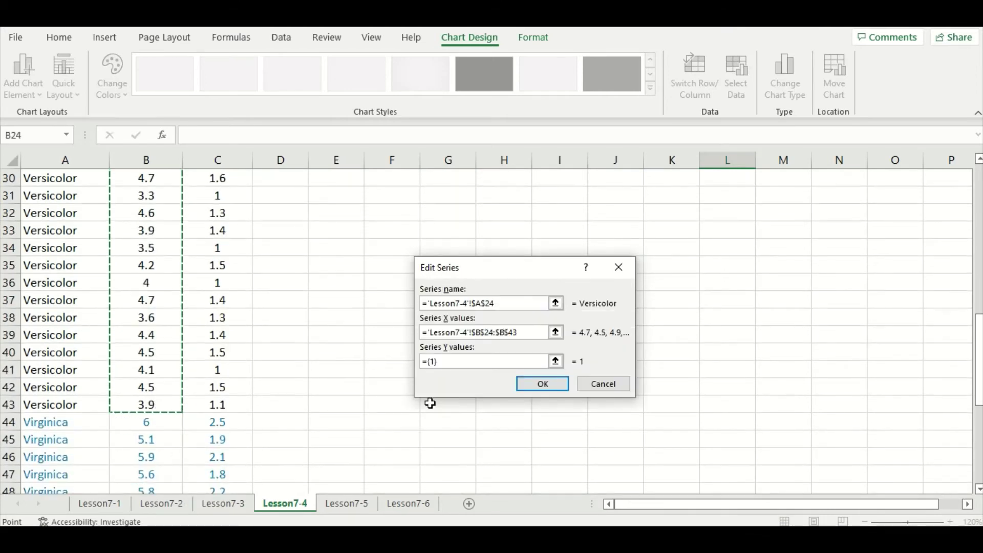
drag(446, 357, 410, 364)
key(BackSpace)
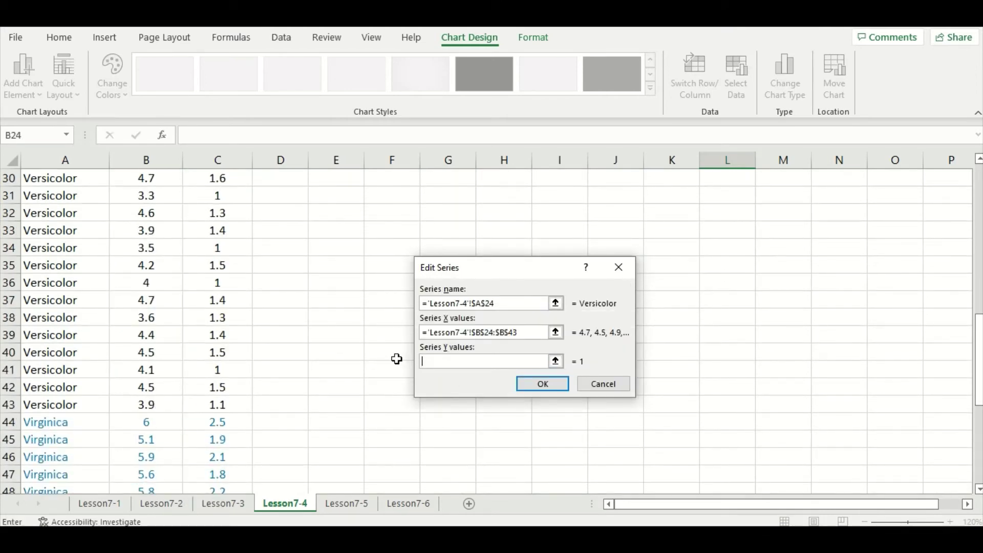
scroll(320, 346, up, 4)
drag(228, 284, 232, 457)
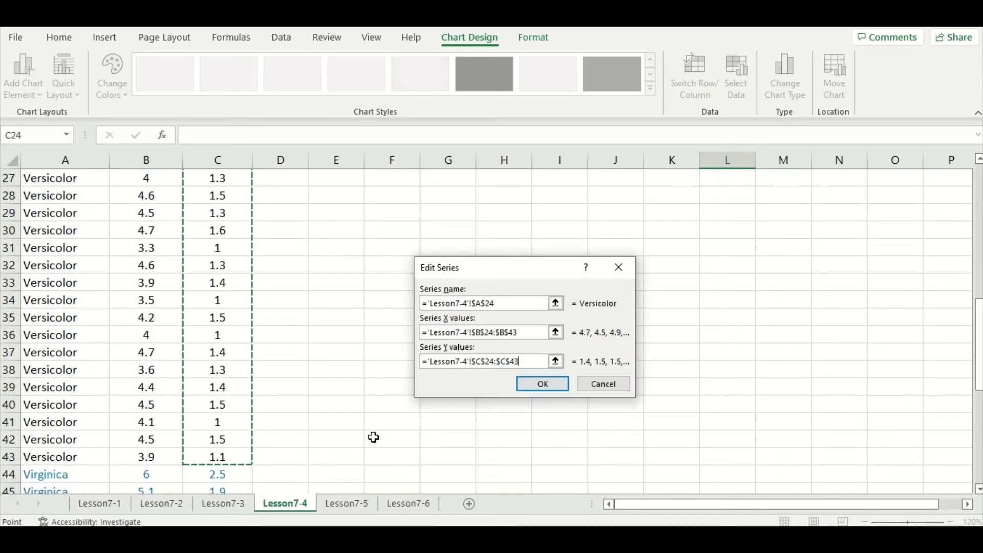
click(541, 384)
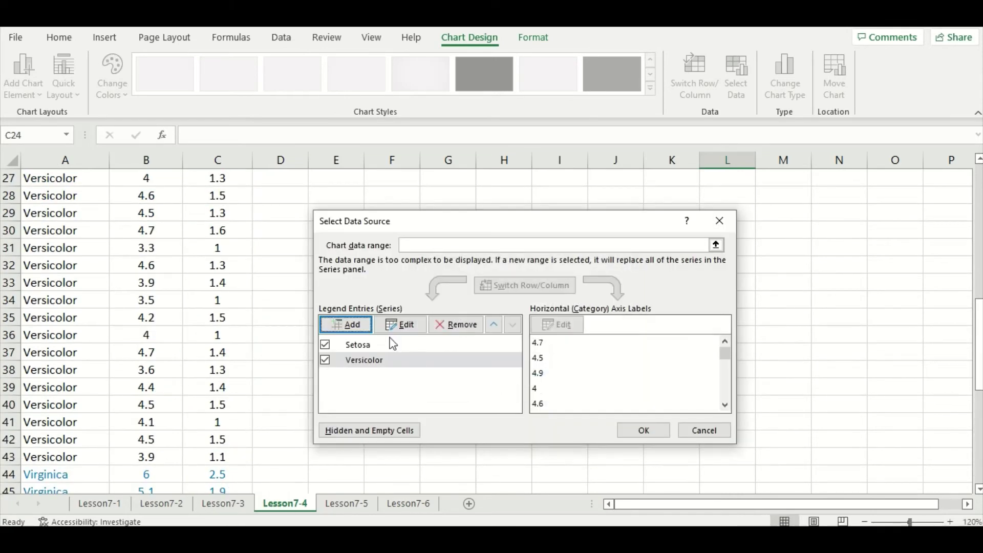
Add a Virginica series named from A44, with X values B44:B62 and the matching petal widths as Y values, and apply the data source.
click(363, 332)
scroll(168, 379, down, 4)
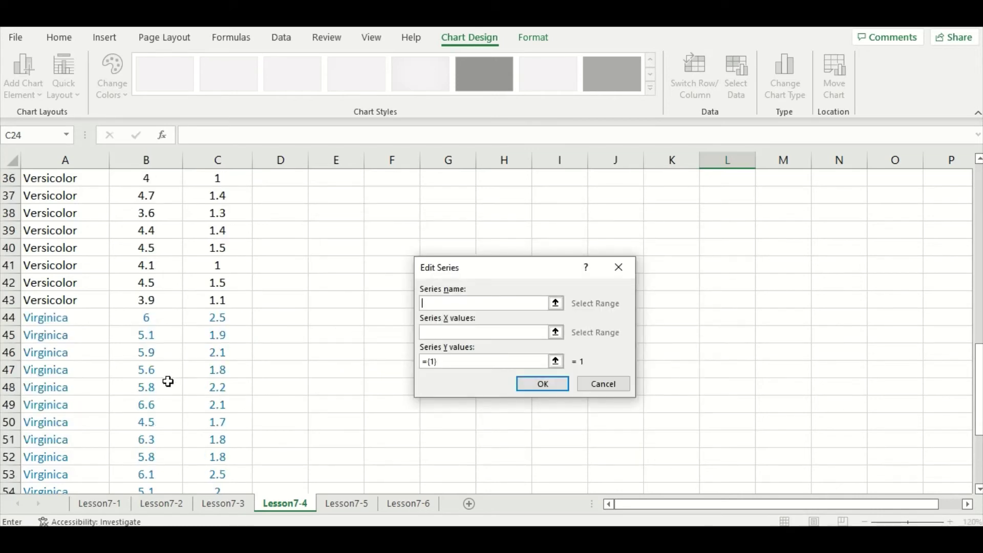
click(79, 271)
click(425, 332)
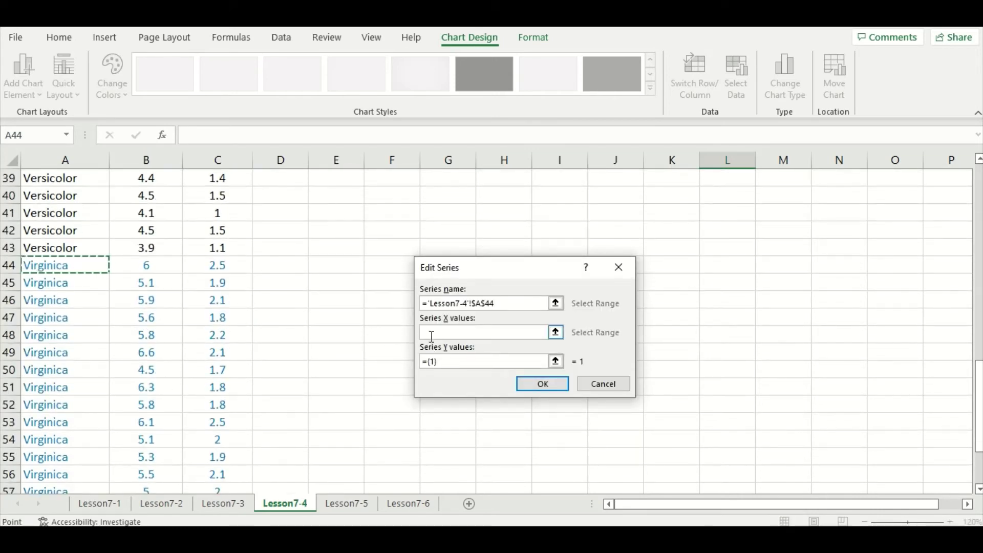
drag(135, 273, 146, 462)
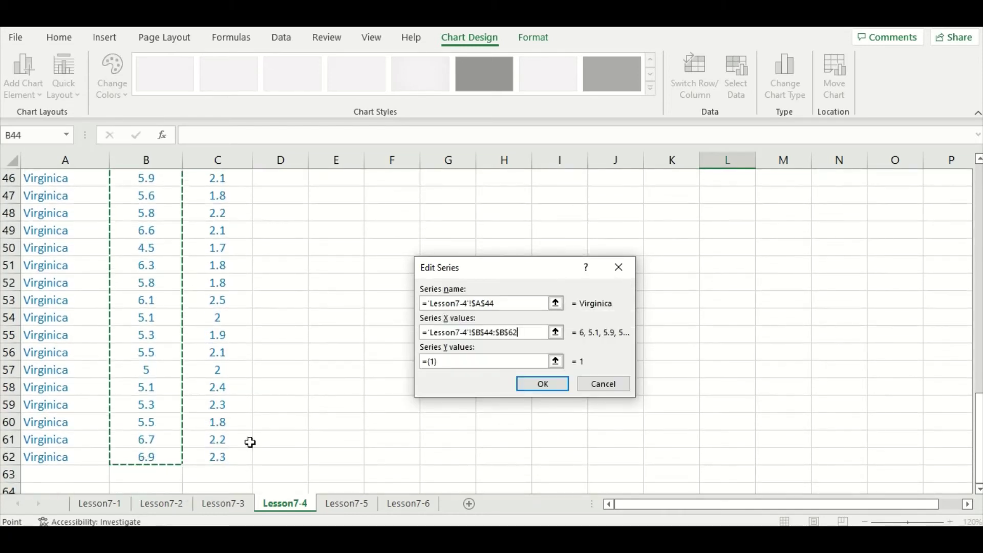
drag(448, 362, 425, 362)
key(BackSpace)
scroll(250, 382, up, 3)
drag(231, 305, 229, 451)
click(542, 385)
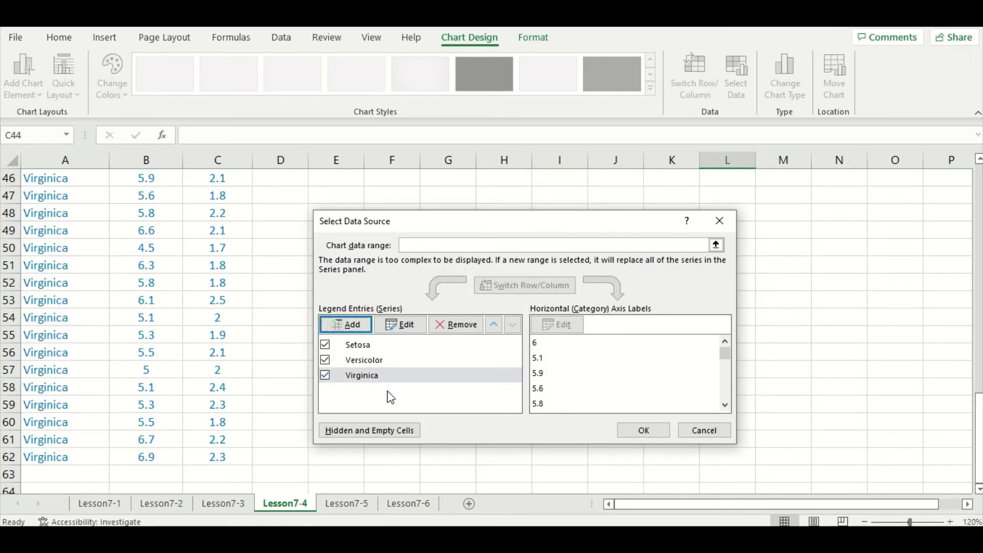
click(644, 430)
Add axis titles, a chart title and a legend to the iris scatter chart.
scroll(635, 433, up, 13)
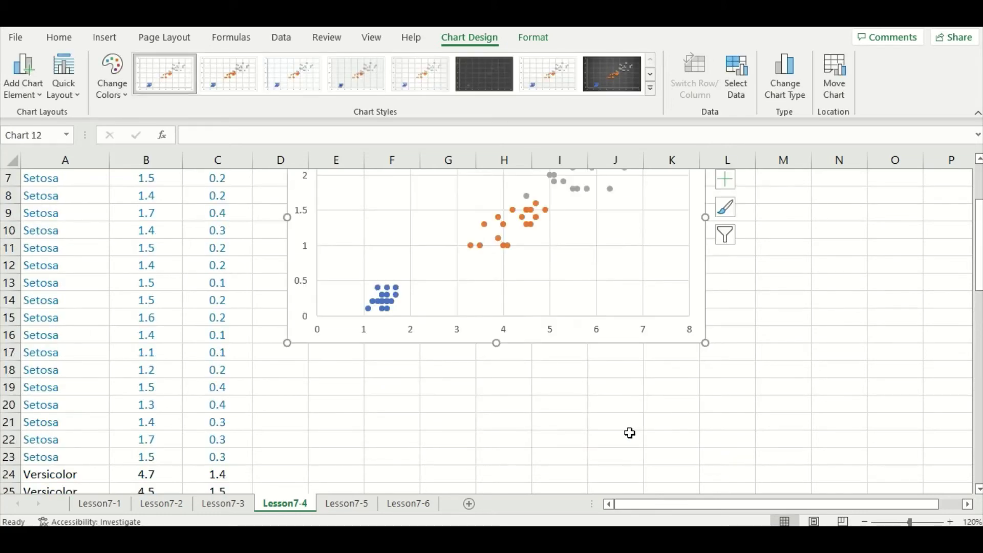
scroll(629, 433, up, 2)
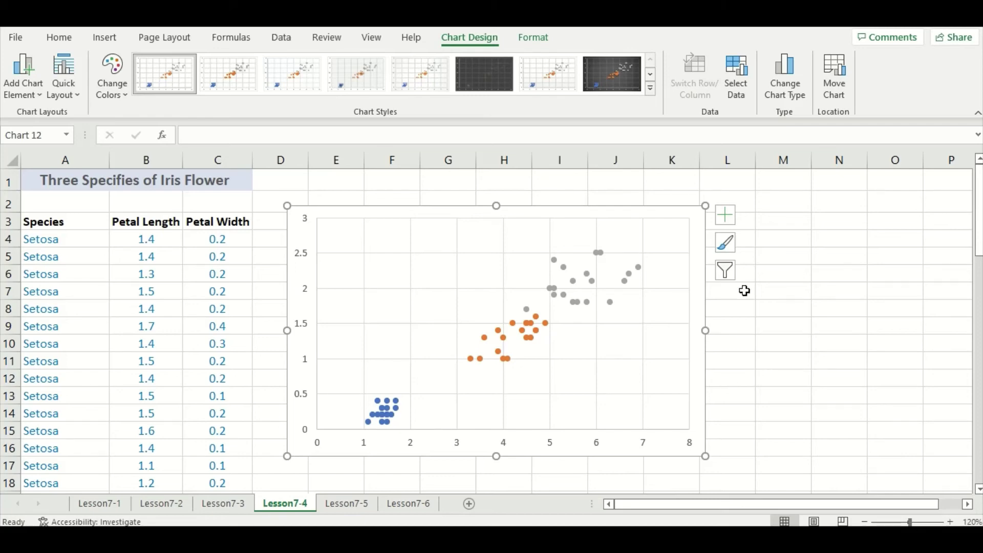
click(735, 225)
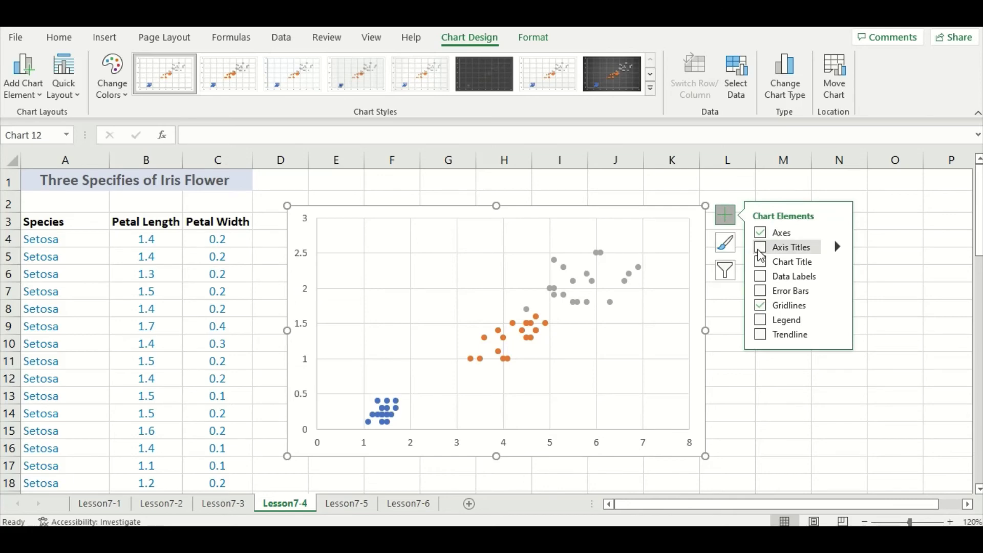
click(760, 248)
click(762, 262)
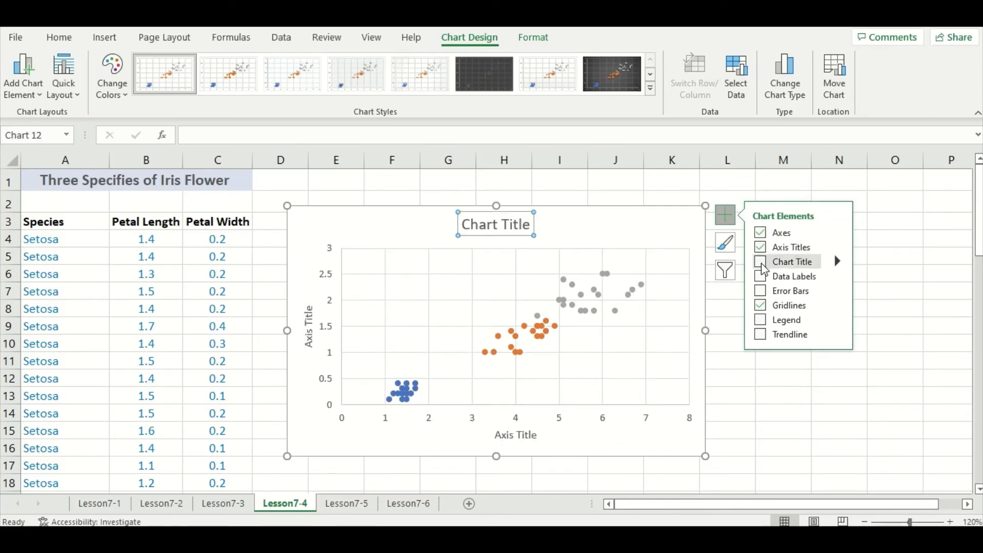
click(761, 321)
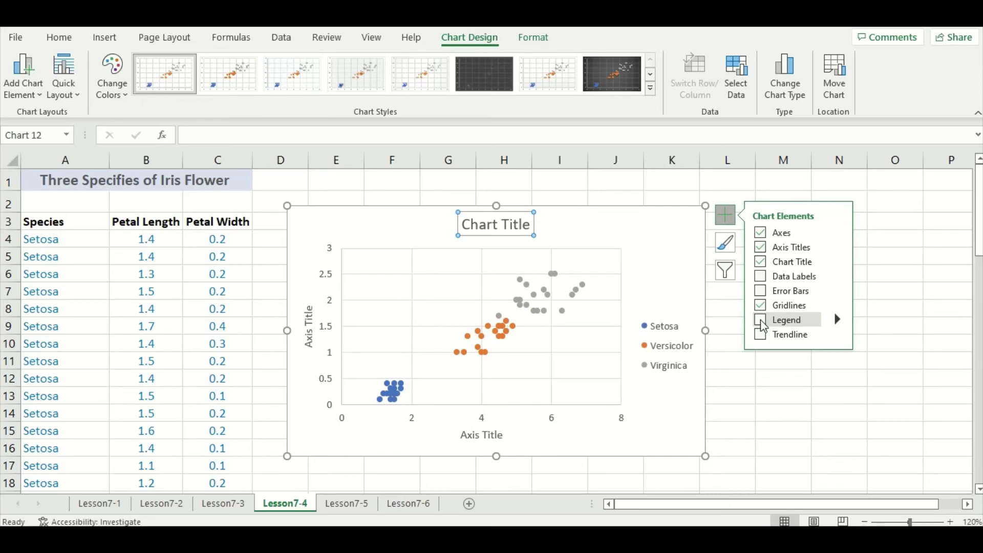
click(762, 325)
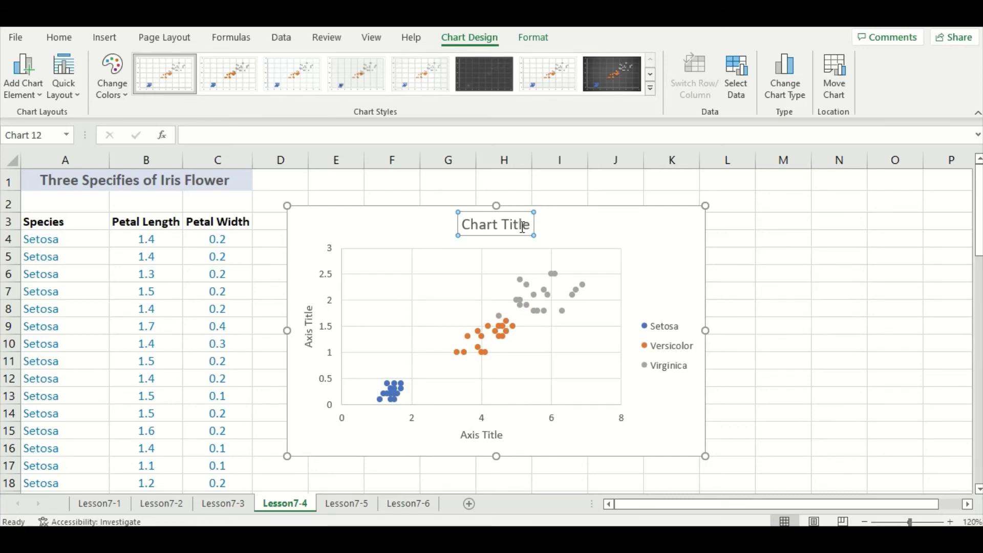
Replace the chart title with "Three Species of Iris Flowers".
triple_click(481, 224)
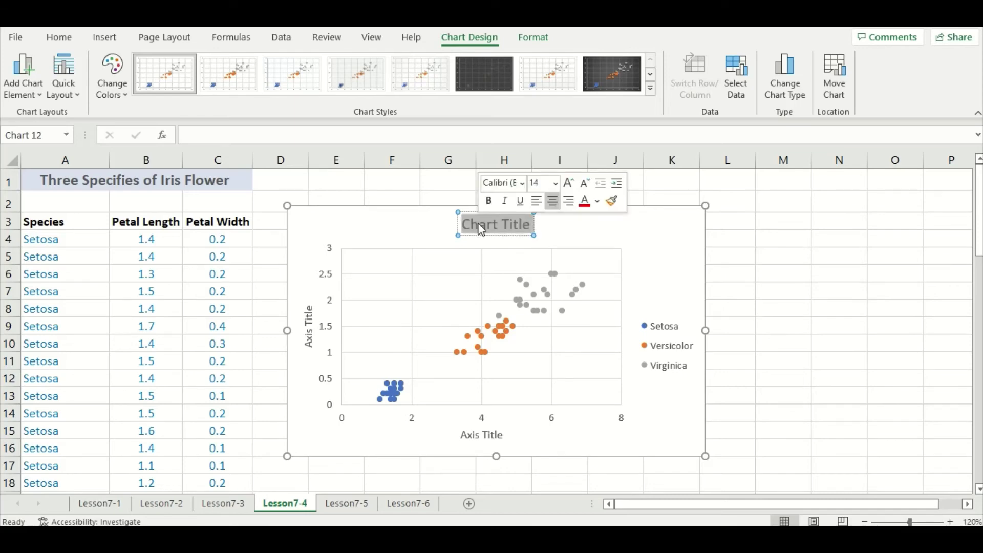
text(Three)
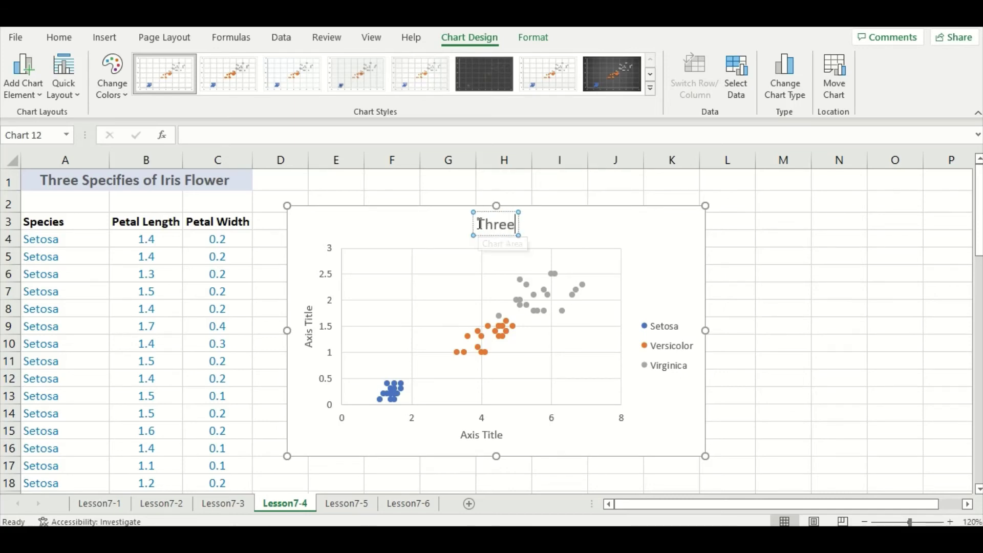
text( Species of)
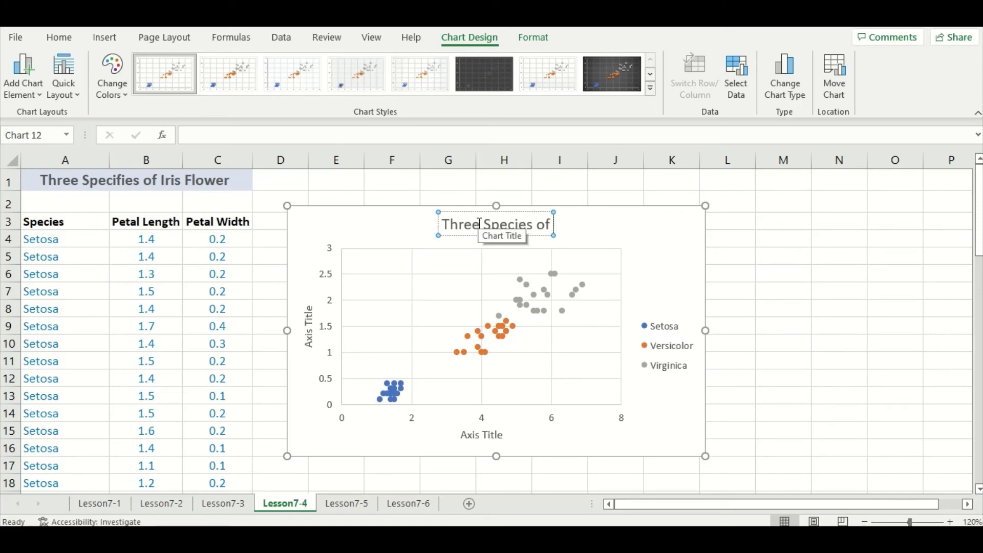
text( Iris Flowers)
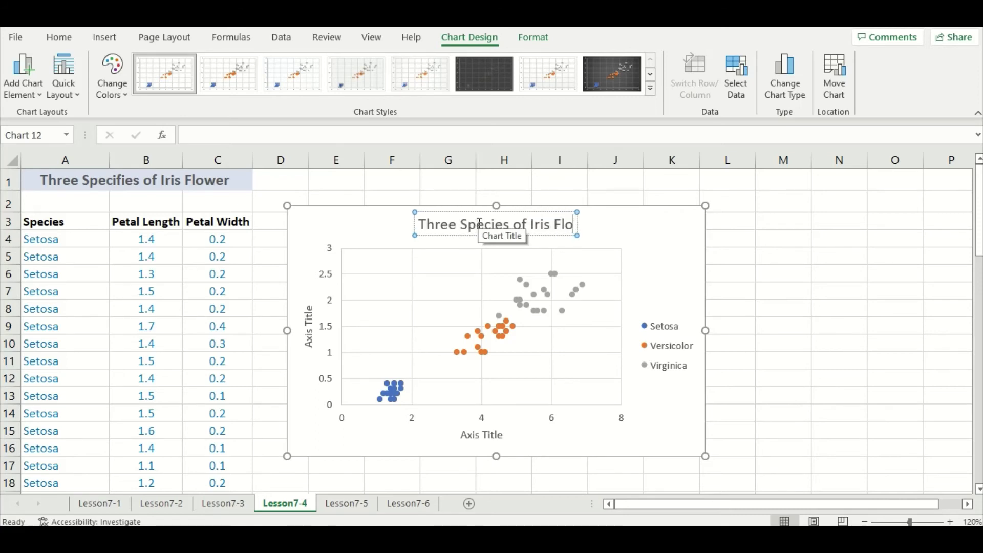
Replace the horizontal axis title of the iris scatter chart with "Length".
click(486, 433)
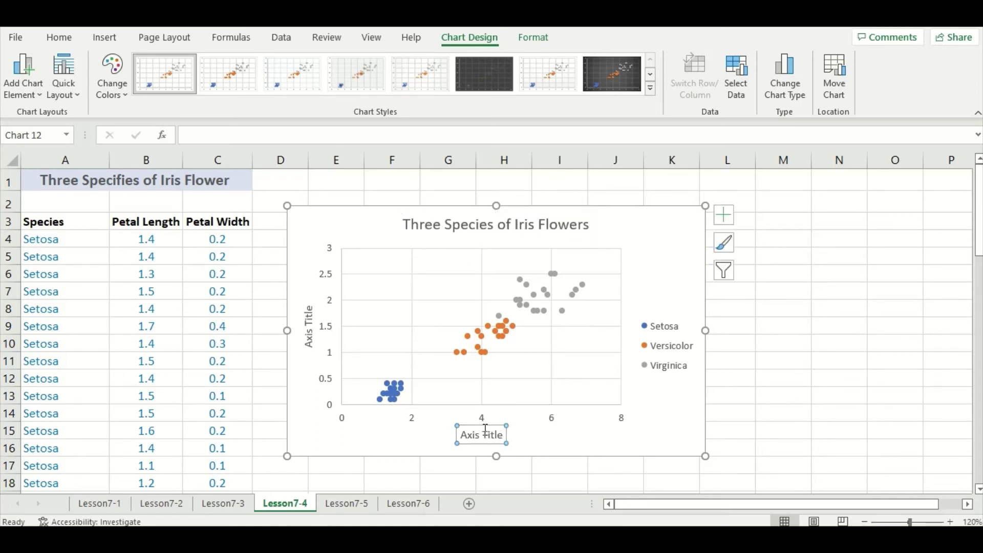
triple_click(476, 439)
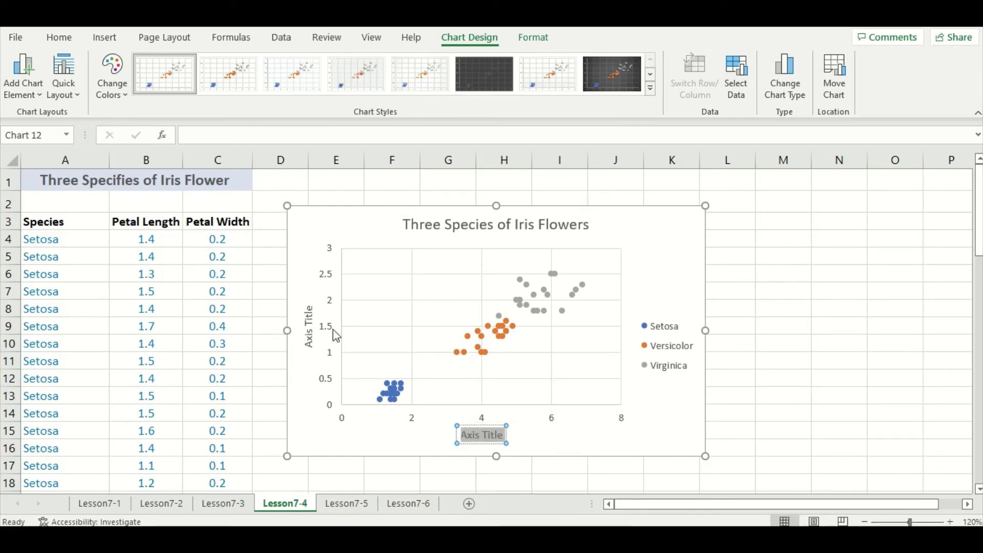
text(Le)
text(ngth)
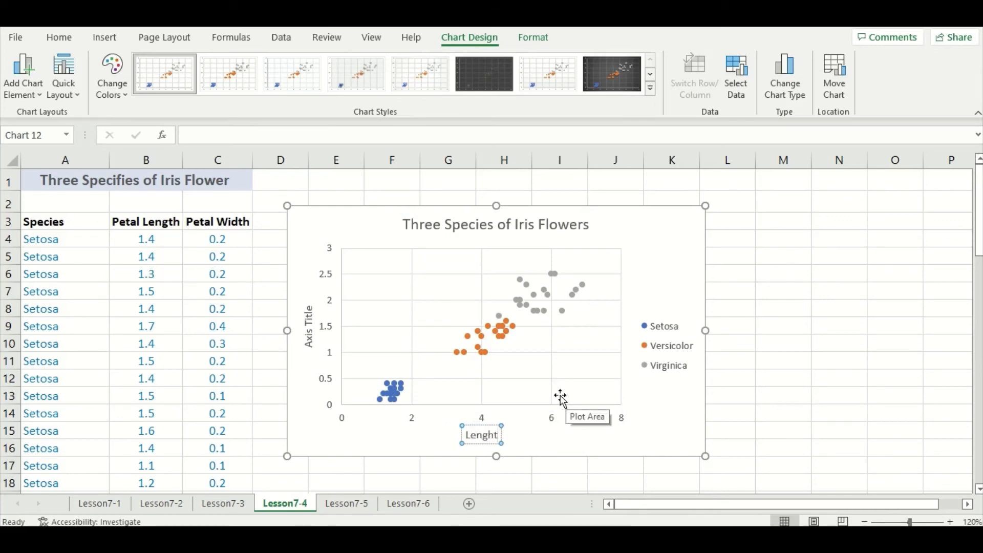
key(BackSpace)
key(BackSpace)
key(BackSpace)
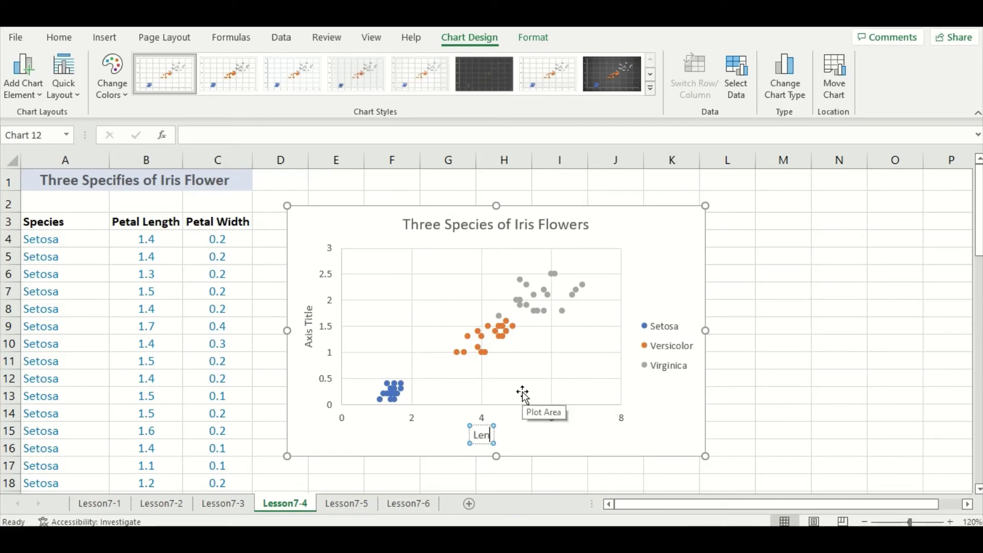
text(gth)
Replace the vertical axis title of the iris scatter chart with "Width" and deselect the chart.
click(312, 315)
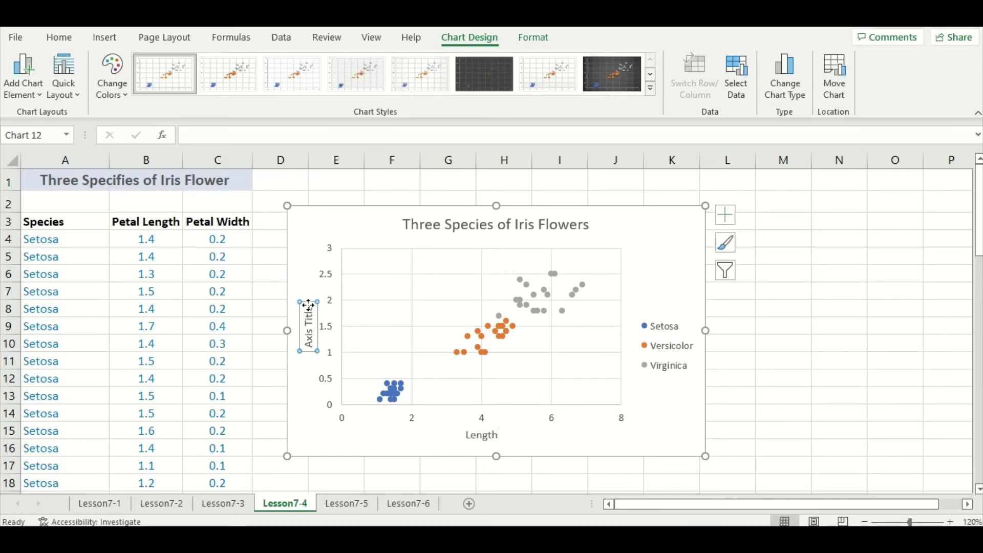
drag(309, 349, 297, 307)
text(Width)
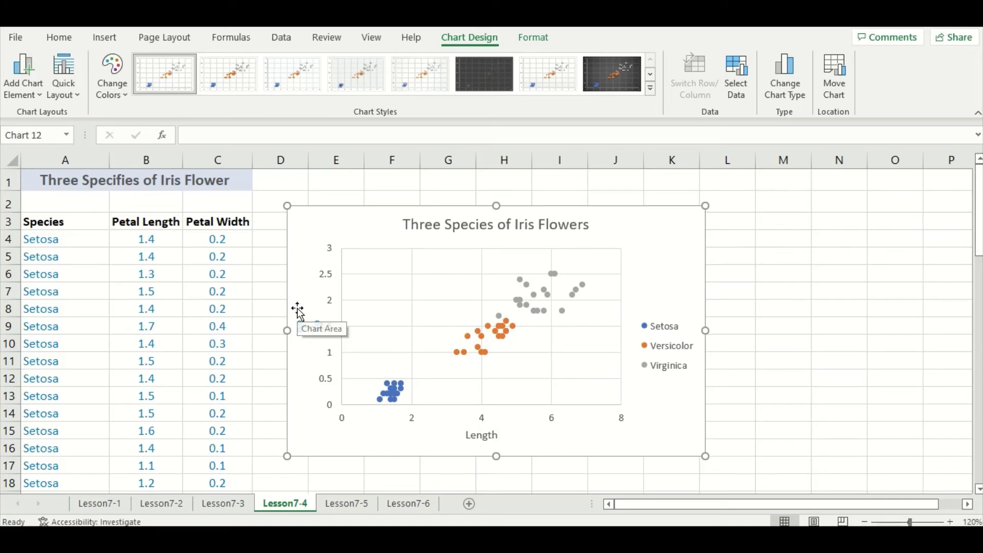
click(270, 310)
click(789, 420)
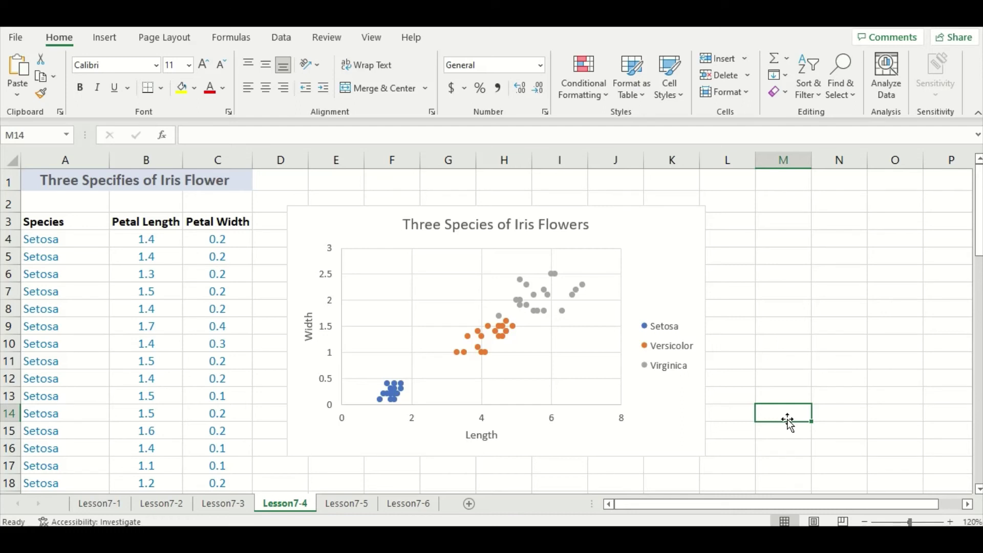
Compare the two iris scatter charts with swapped axes on Lesson7-5 at 80% zoom, and view the study hours chart on Lesson7-6.
key(ctrl+Page_Down)
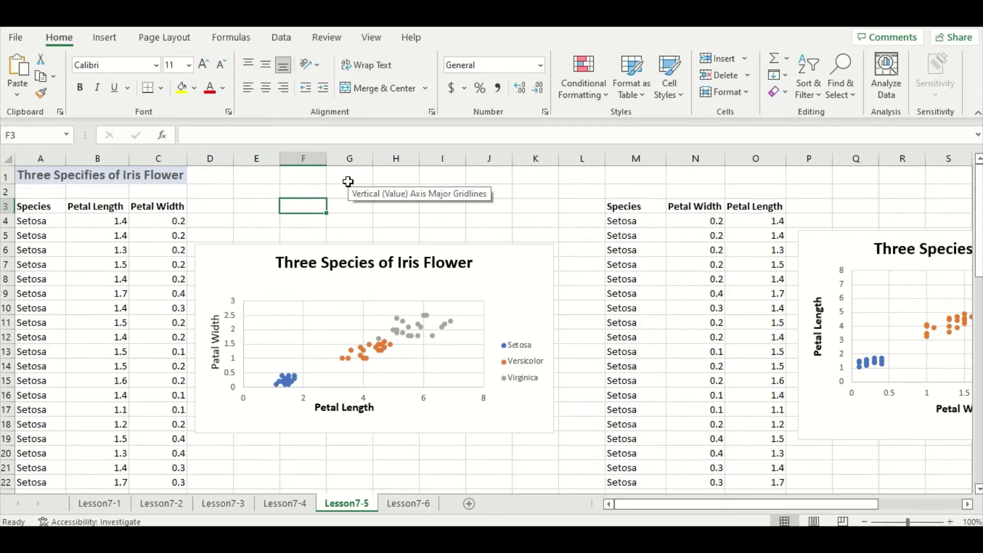
drag(691, 507, 782, 508)
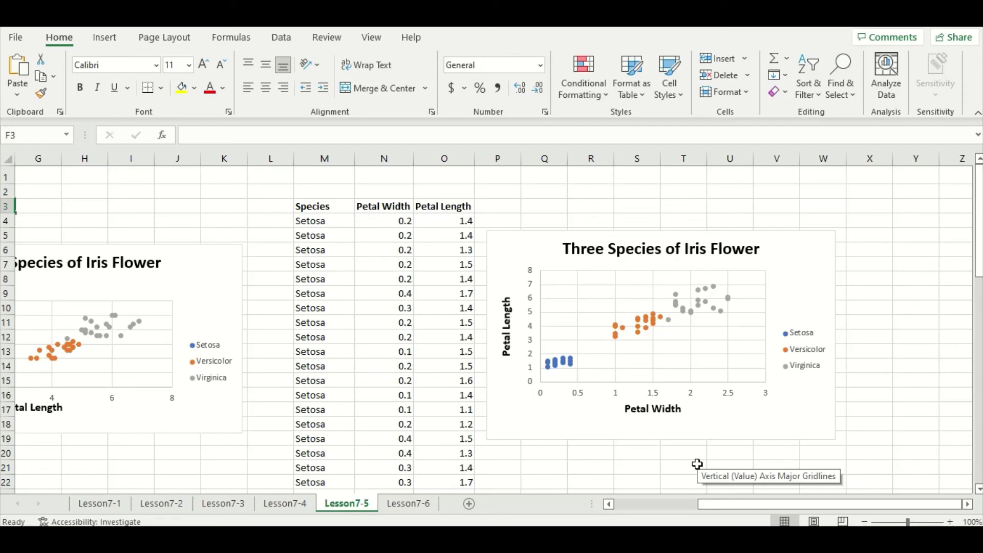
drag(701, 504, 619, 504)
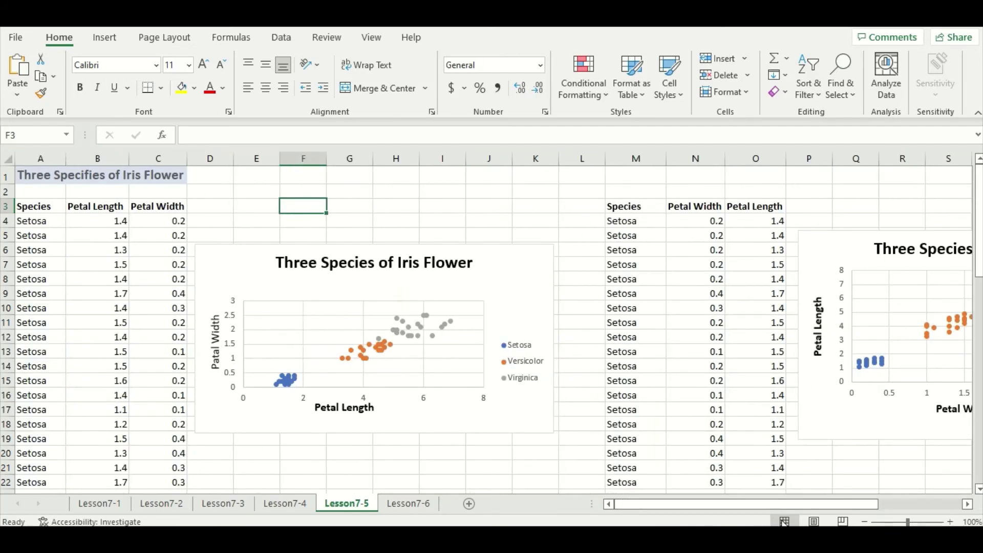
click(864, 521)
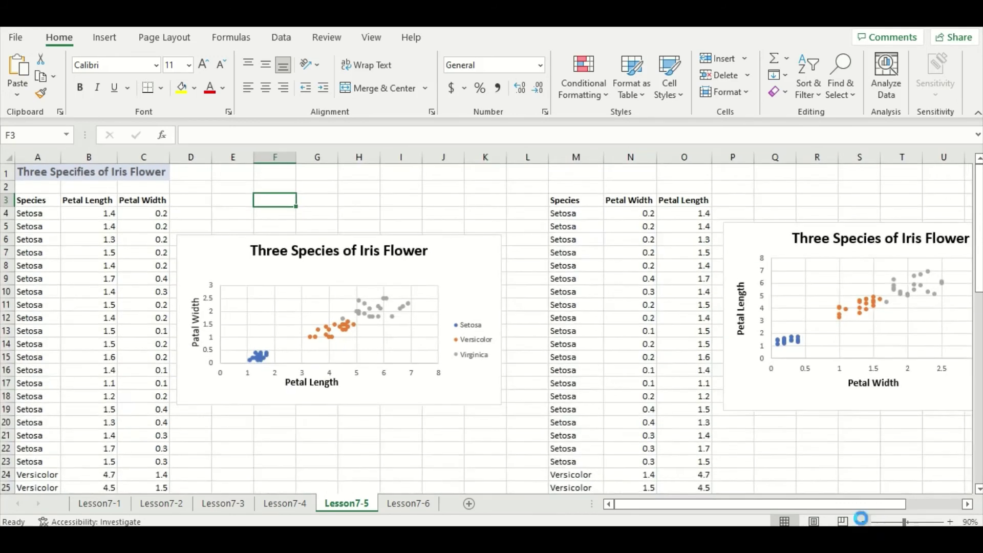
click(865, 521)
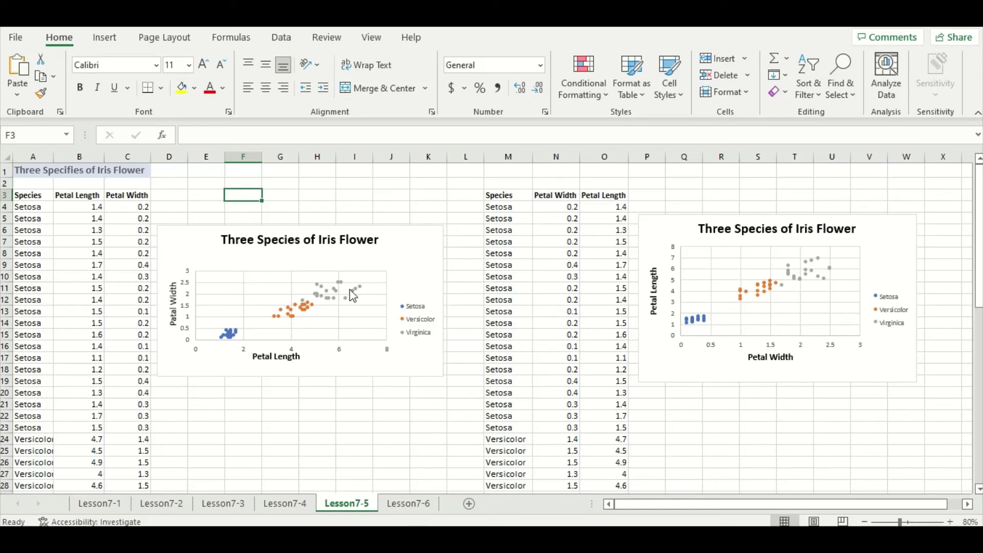
key(ctrl+Page_Down)
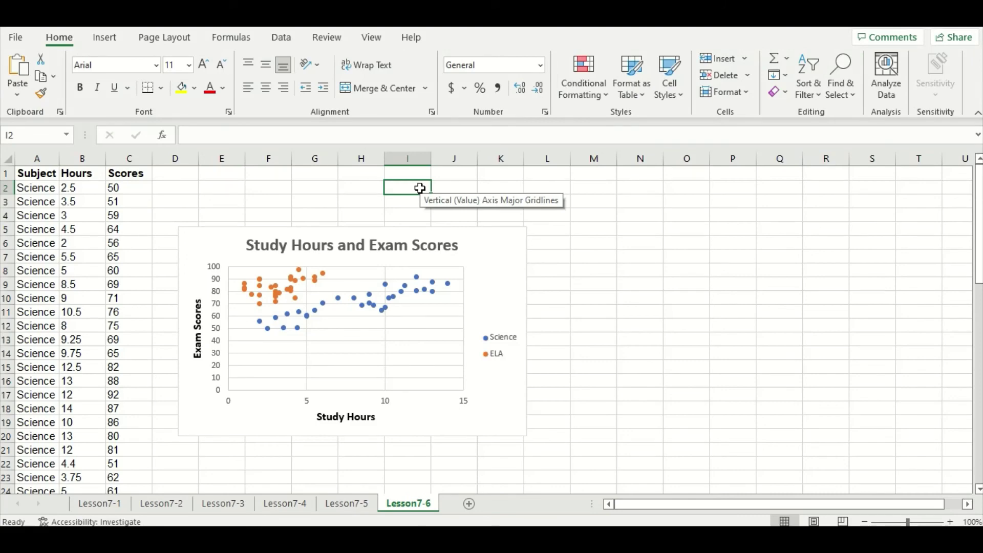
click(377, 185)
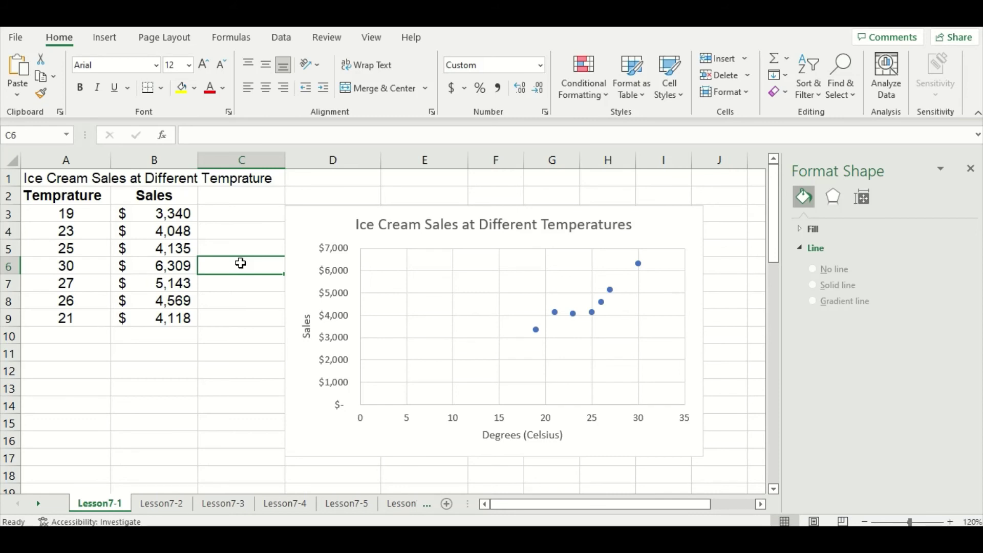
Add a trendline to the ice cream sales scatter chart on Lesson7-1 and deselect the chart.
click(667, 229)
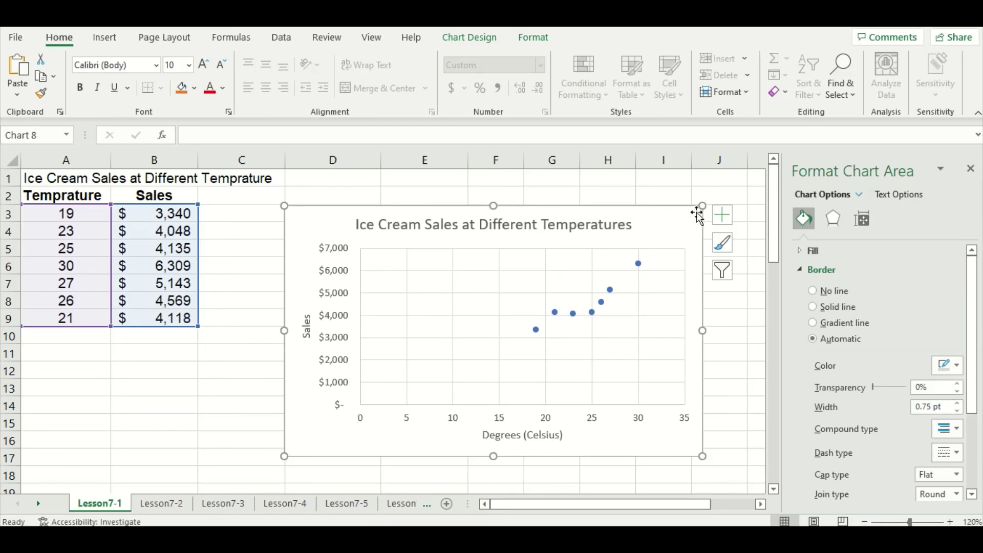
click(721, 214)
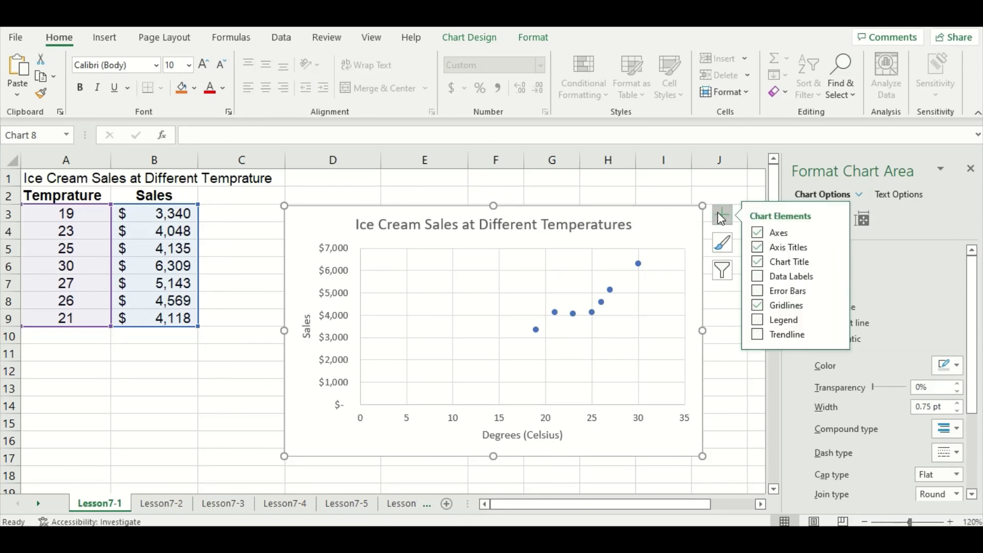
click(757, 335)
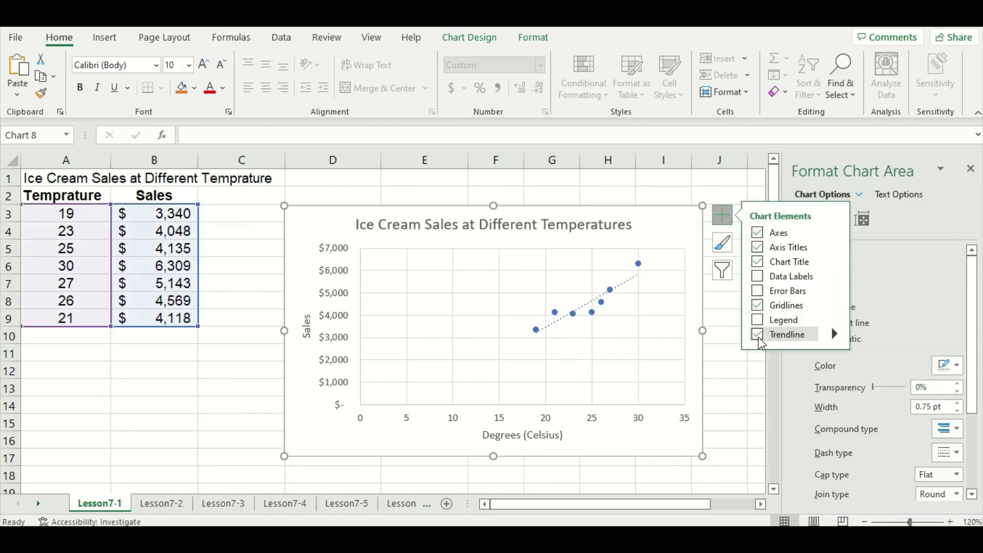
click(756, 392)
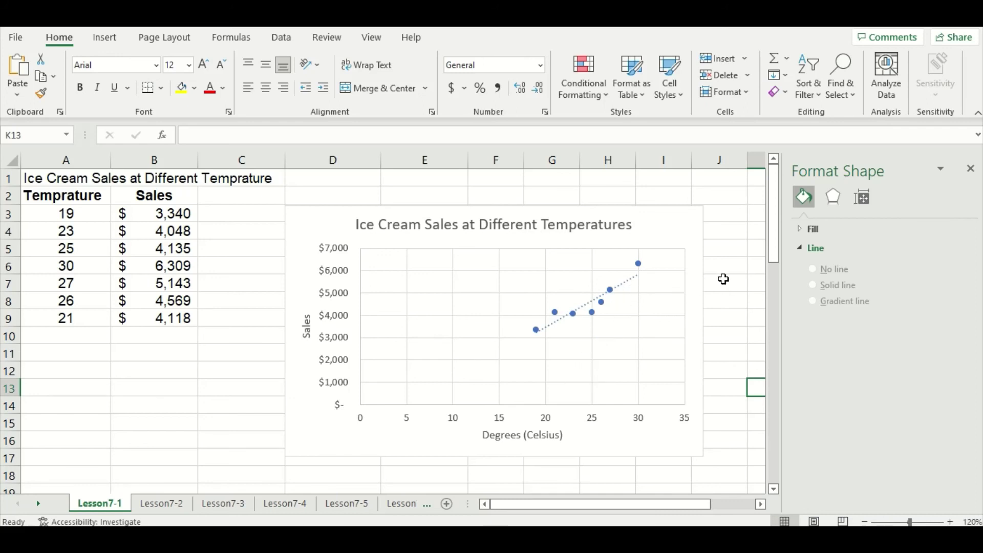
Delete the trendline from the ice cream sales scatter chart.
click(627, 281)
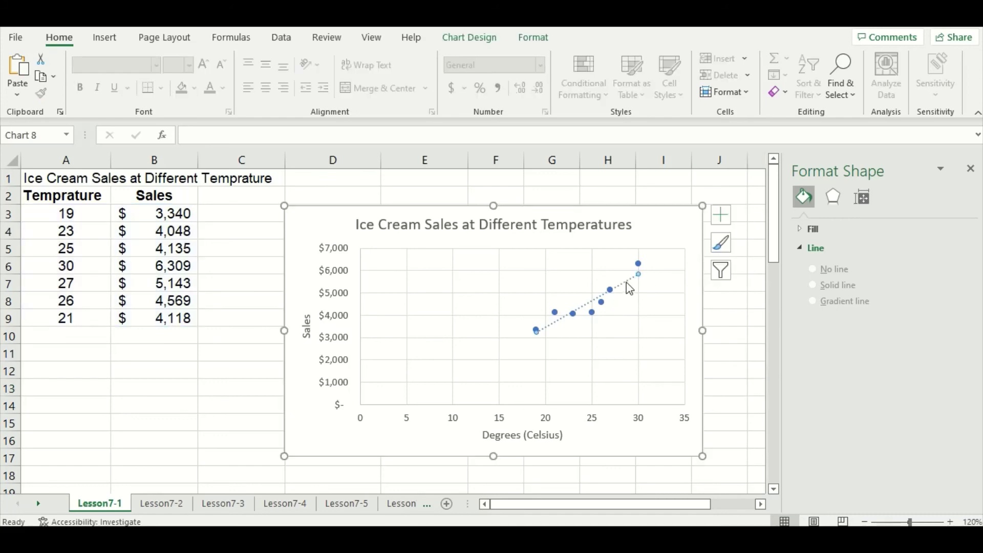
key(Escape)
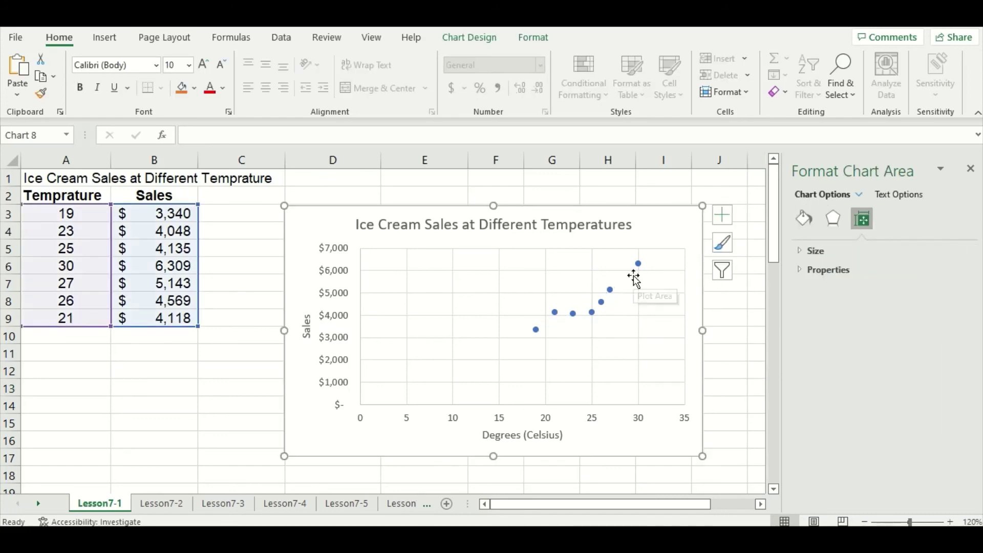
Add a trendline to the Science Exam scatter chart of study hours and scores on Lesson7-2.
click(186, 503)
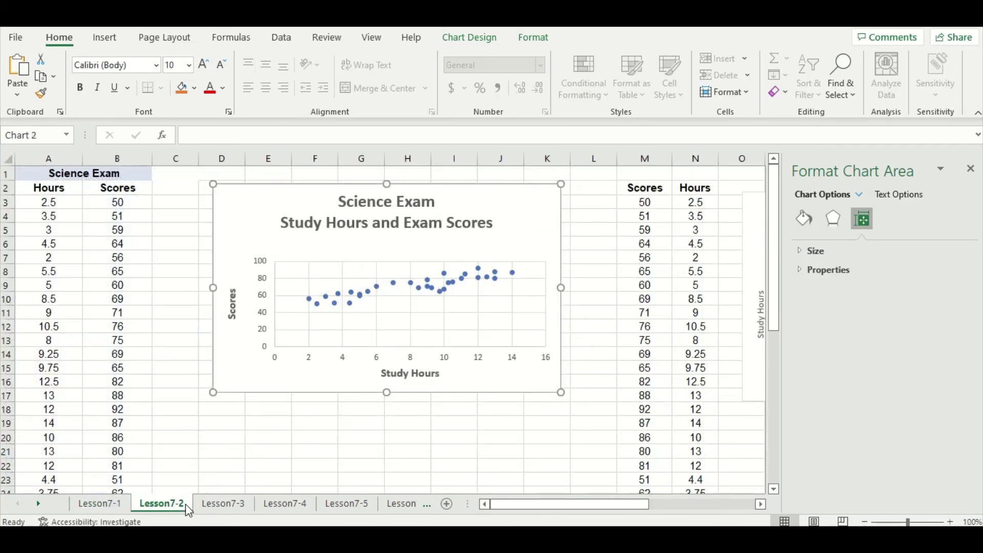
click(250, 465)
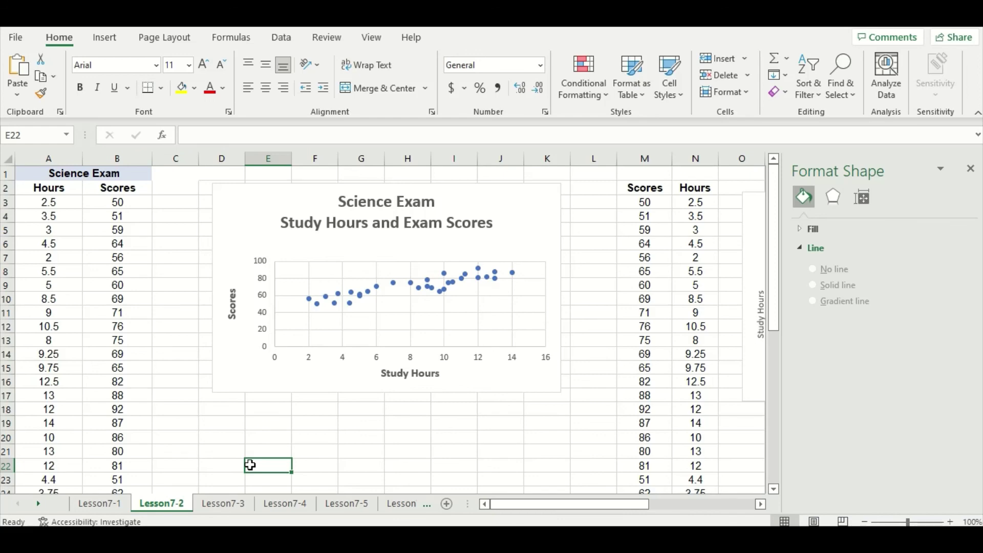
click(536, 245)
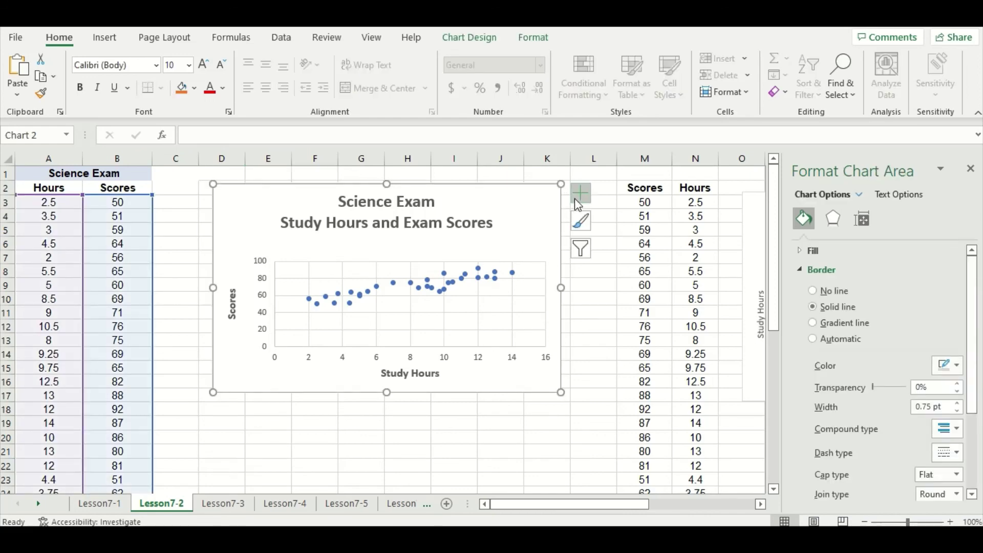
click(578, 199)
click(616, 313)
click(591, 377)
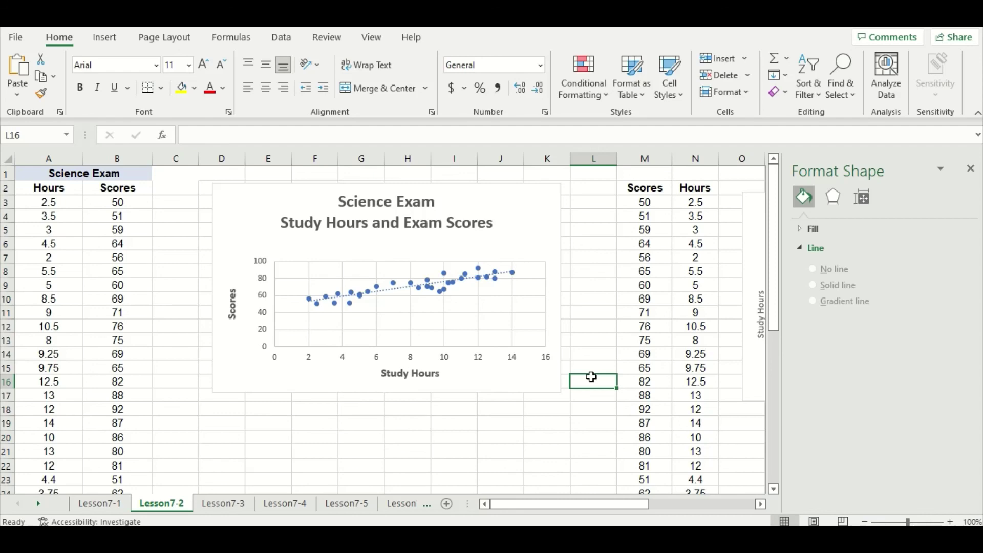
Delete the trendline from the Science Exam scatter chart and deselect the chart.
click(506, 274)
key(Delete)
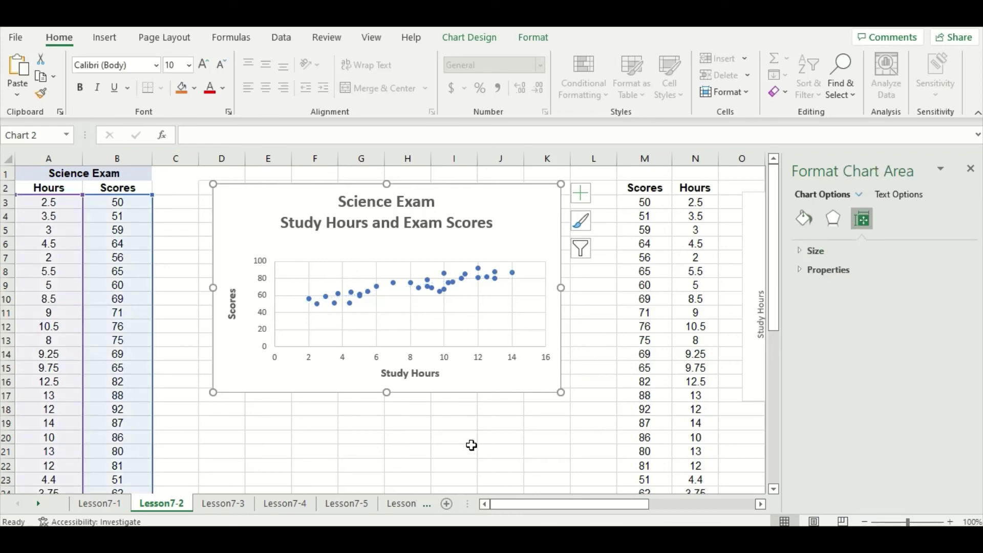
click(466, 449)
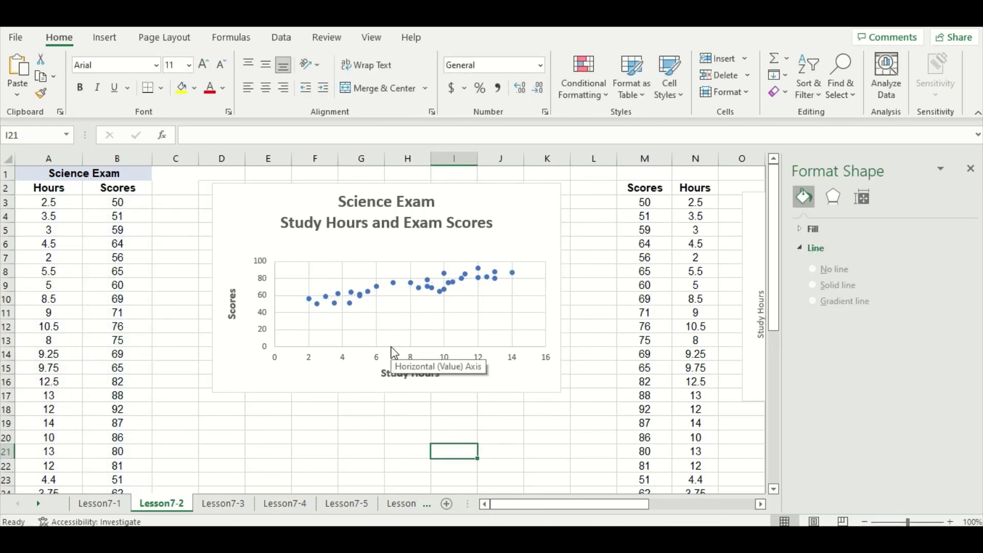